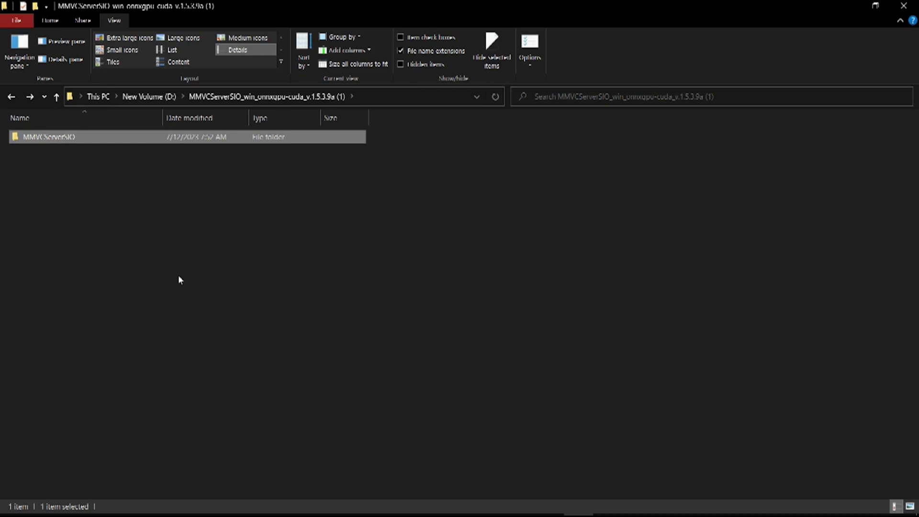
# - Open MMVCServerSIO, then its model_dir folder with numbered subfolders 0 through 9
pyautogui.doubleClick(134, 138)
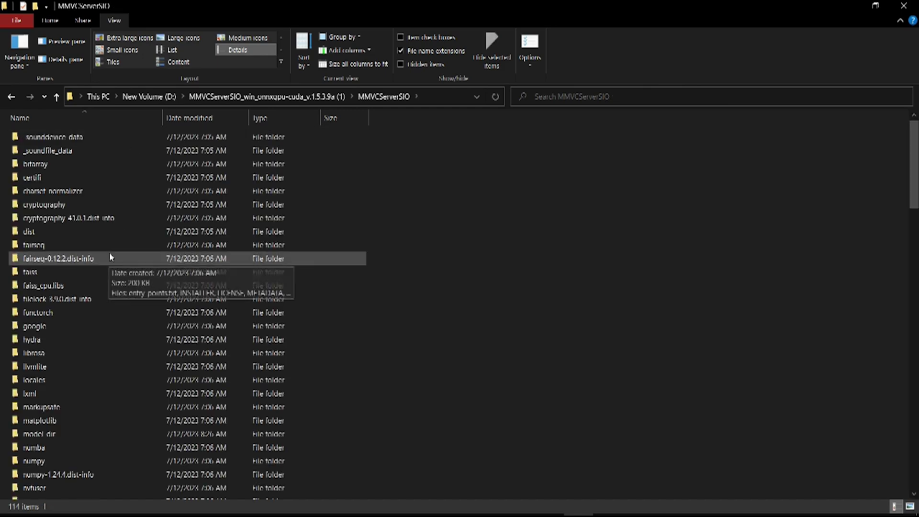
pyautogui.scroll(-1, 109, 254)
pyautogui.scroll(-4, 110, 262)
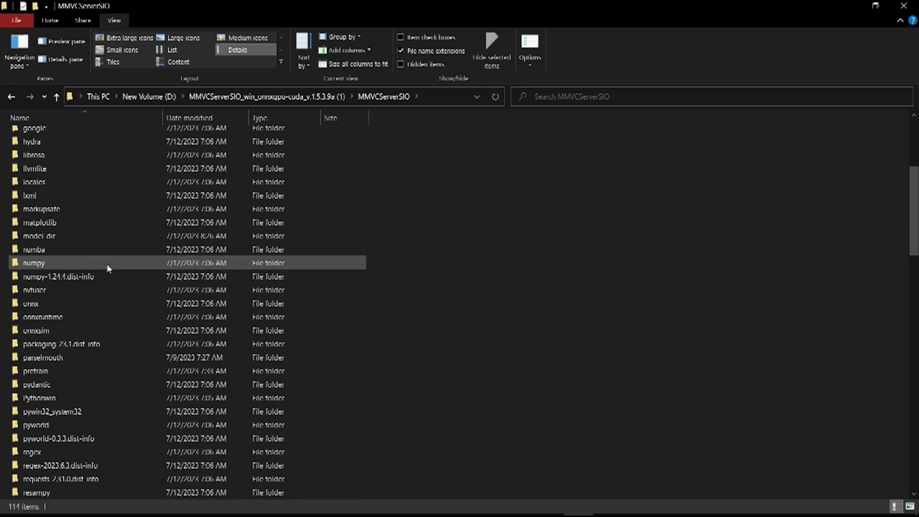
pyautogui.moveTo(94, 237)
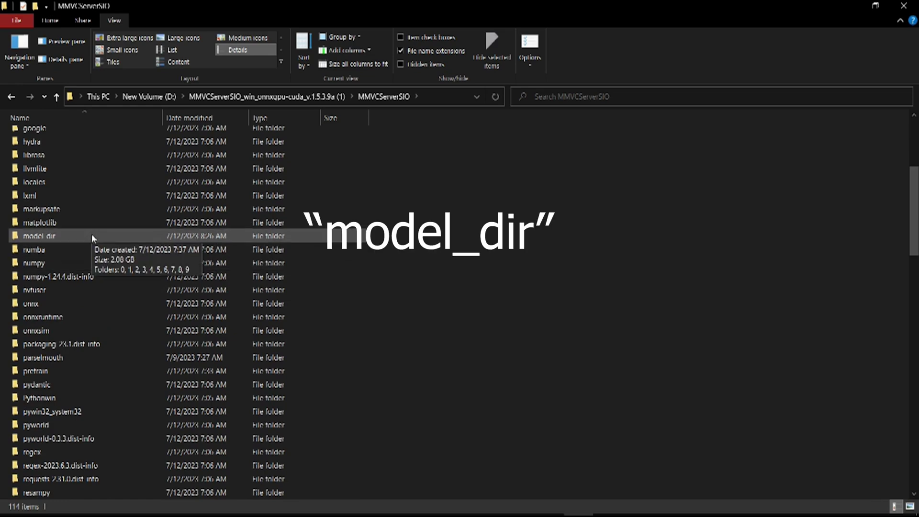
pyautogui.doubleClick(91, 234)
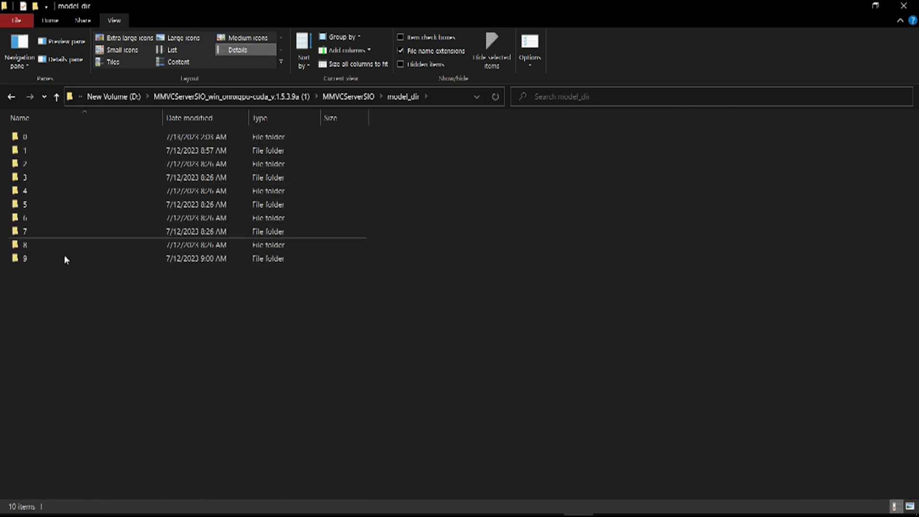
pyautogui.moveTo(64, 266)
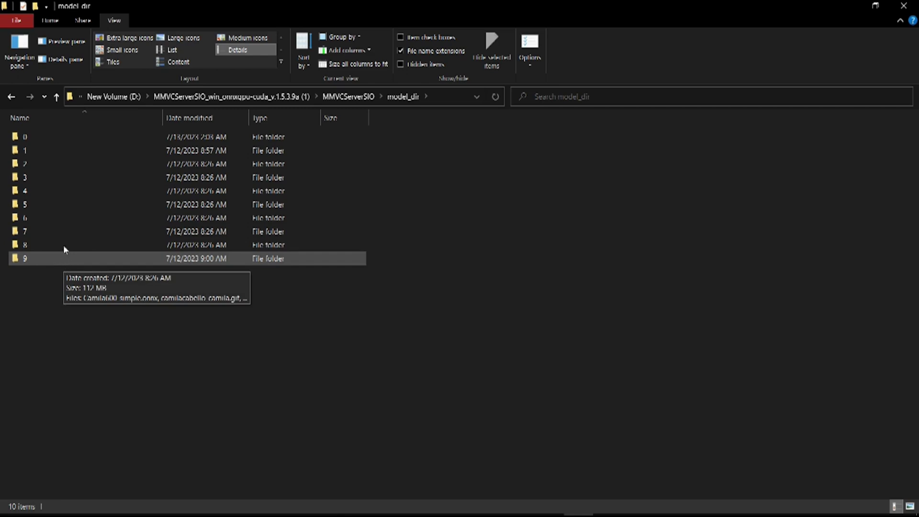
pyautogui.moveTo(84, 140)
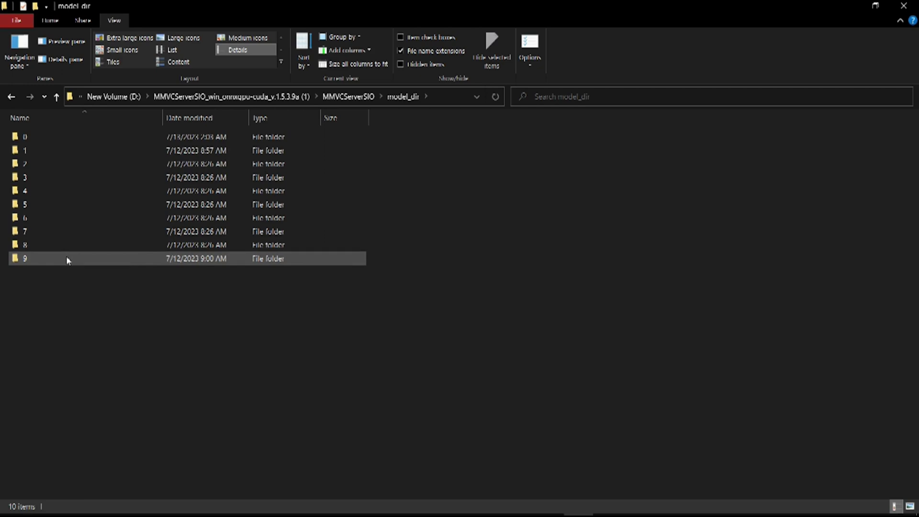
# - Go back up to MMVCServerSIO and scroll down to the start_http.bat batch file
pyautogui.click(56, 101)
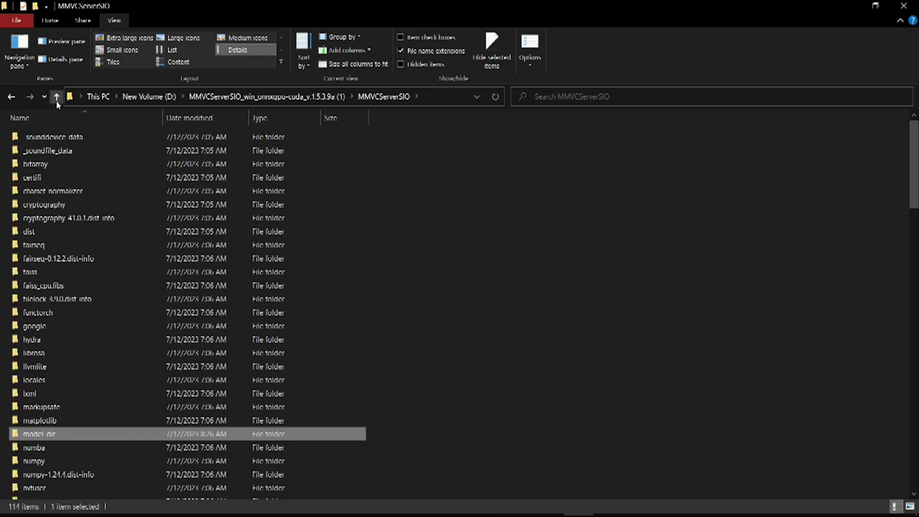
pyautogui.scroll(-3, 56, 259)
pyautogui.scroll(-15, 56, 261)
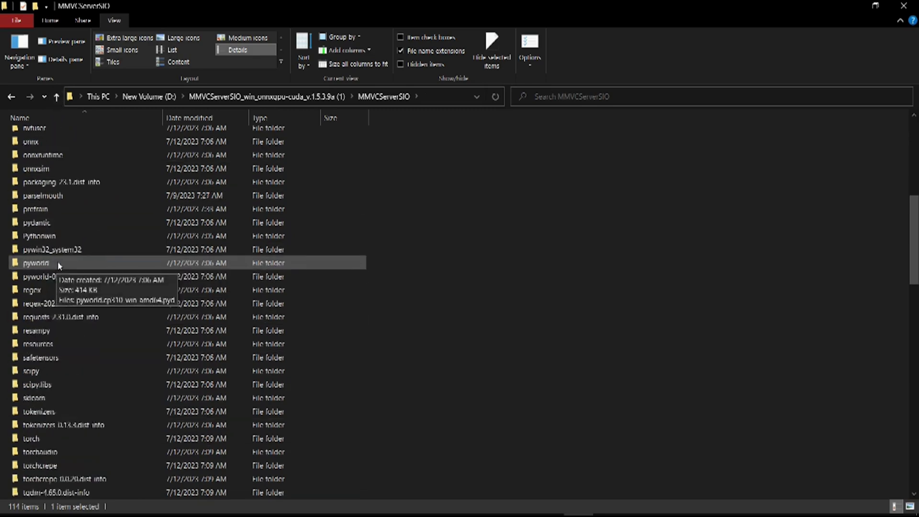
pyautogui.scroll(-3, 64, 265)
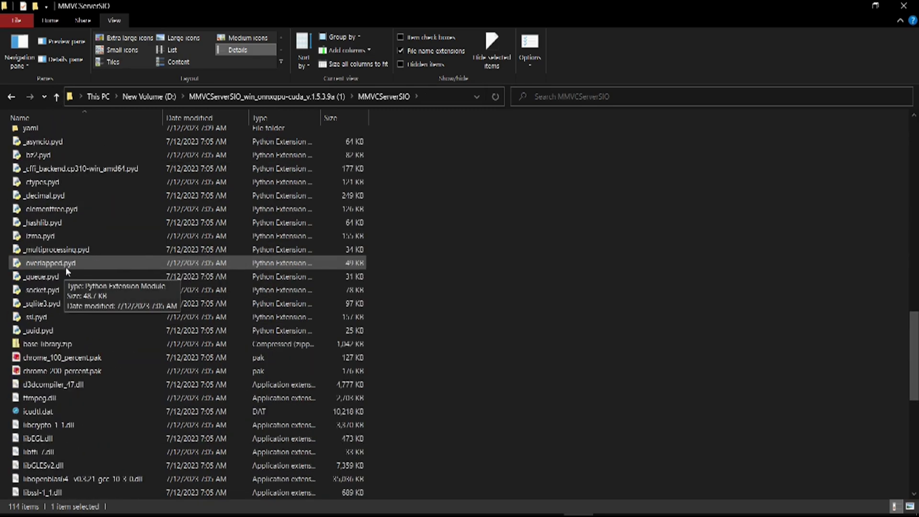
pyautogui.scroll(-9, 65, 268)
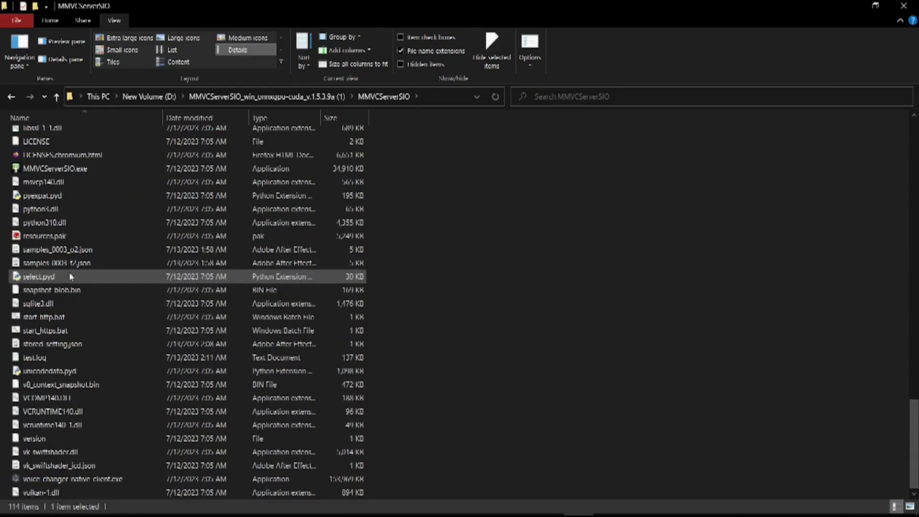
# - Run start_http.bat to launch the voice changer server
pyautogui.doubleClick(84, 318)
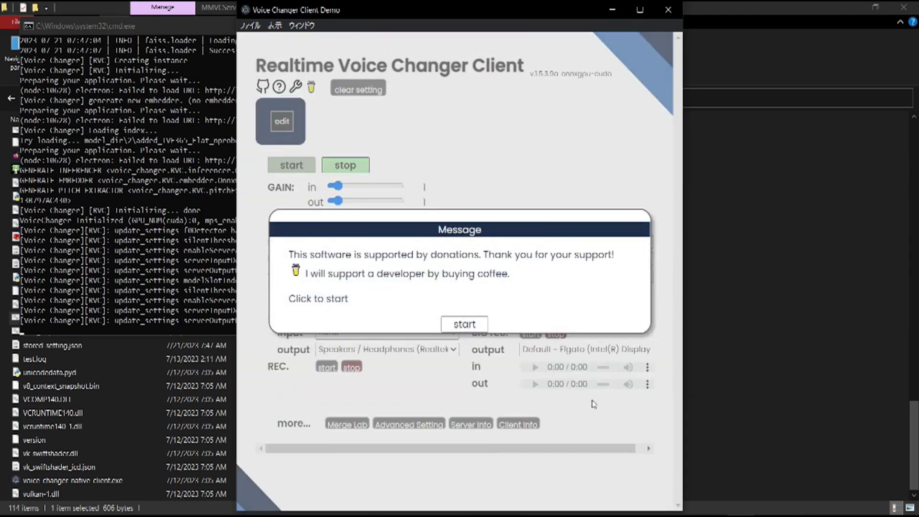
# - Dismiss the donation message with start and open the Model Slot Configuration dialog
pyautogui.click(486, 325)
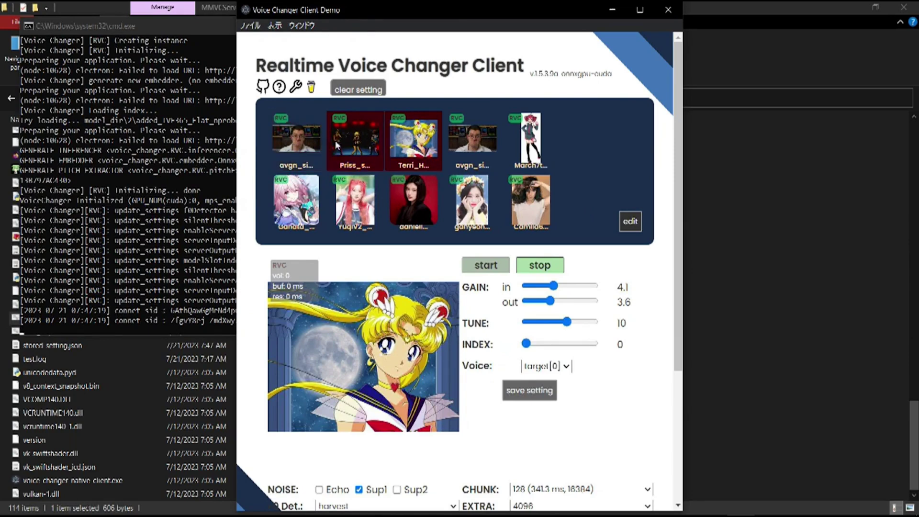
pyautogui.click(630, 221)
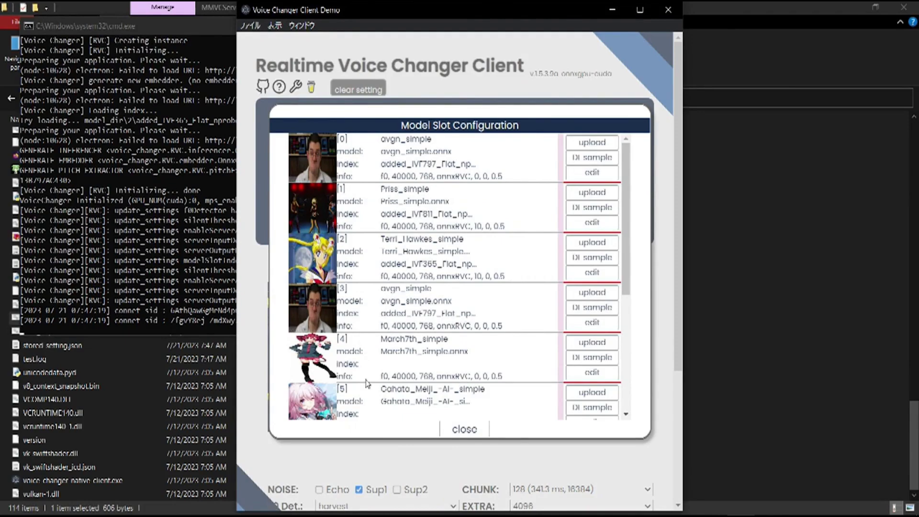
# - Scroll through model slots 0–9, then switch back to the MMVCServerSIO Explorer window
pyautogui.scroll(-1, 369, 383)
pyautogui.scroll(-3, 380, 359)
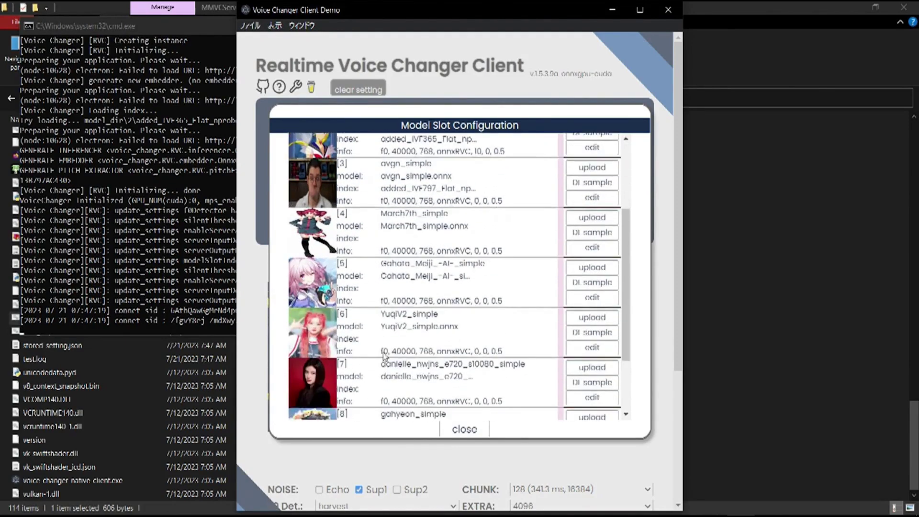
pyautogui.click(539, 515)
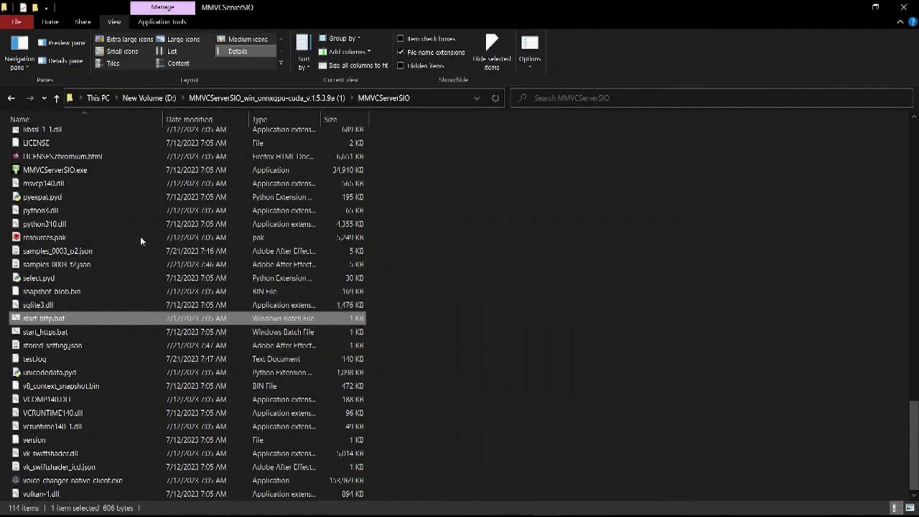
# - Open model_dir and then its folder 0 to see the slot's files
pyautogui.scroll(20, 125, 238)
pyautogui.scroll(4, 125, 238)
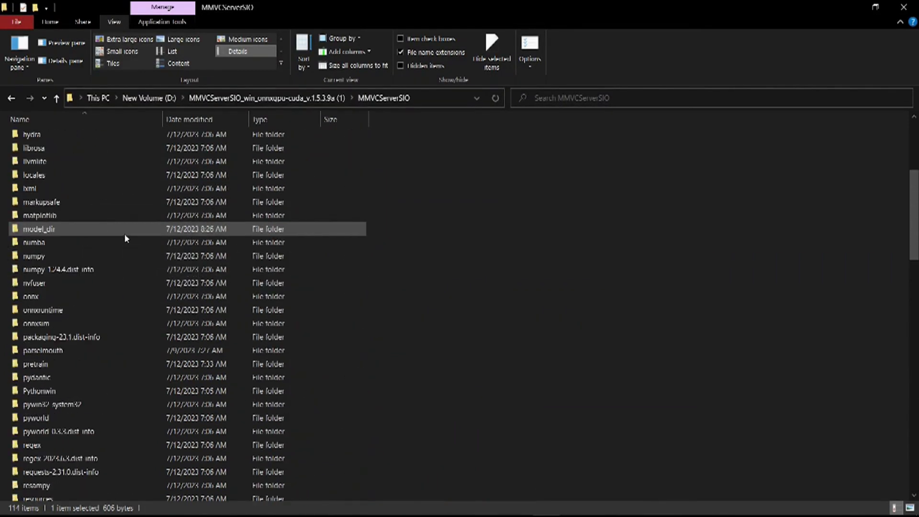
pyautogui.scroll(2, 125, 238)
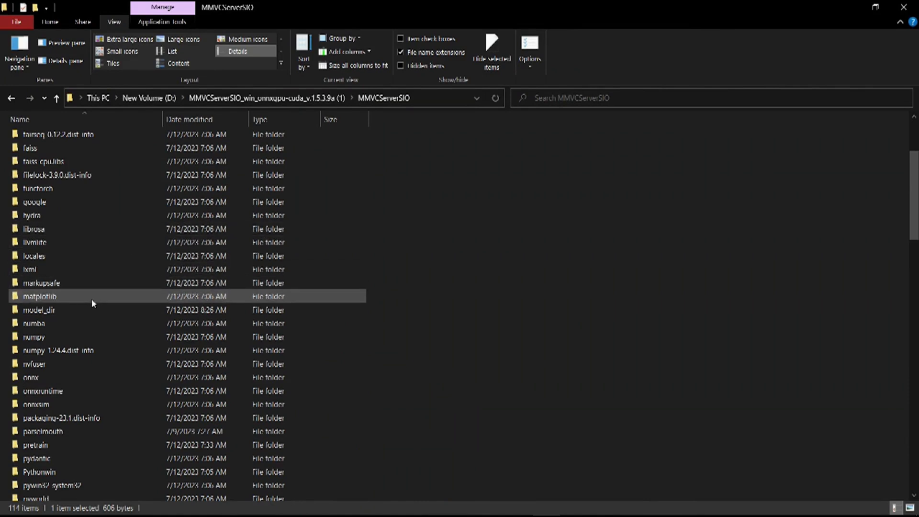
pyautogui.doubleClick(90, 311)
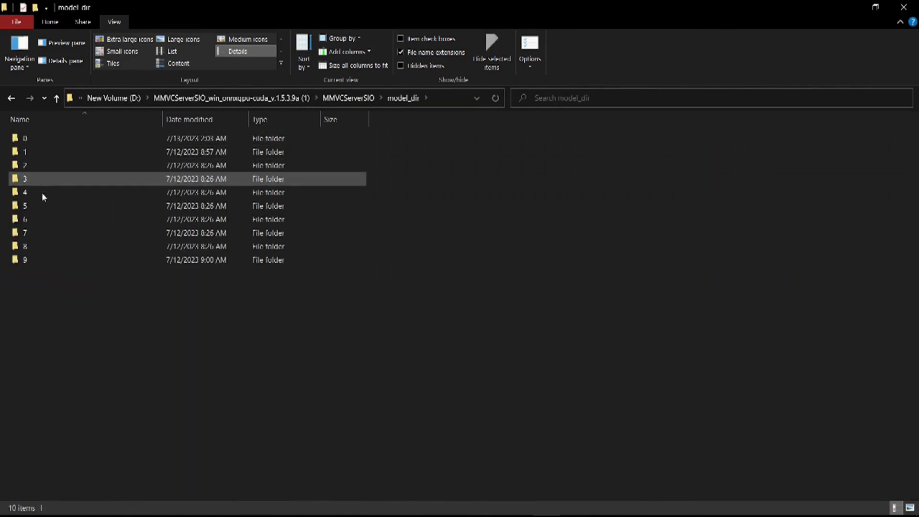
pyautogui.click(61, 140)
pyautogui.doubleClick(61, 140)
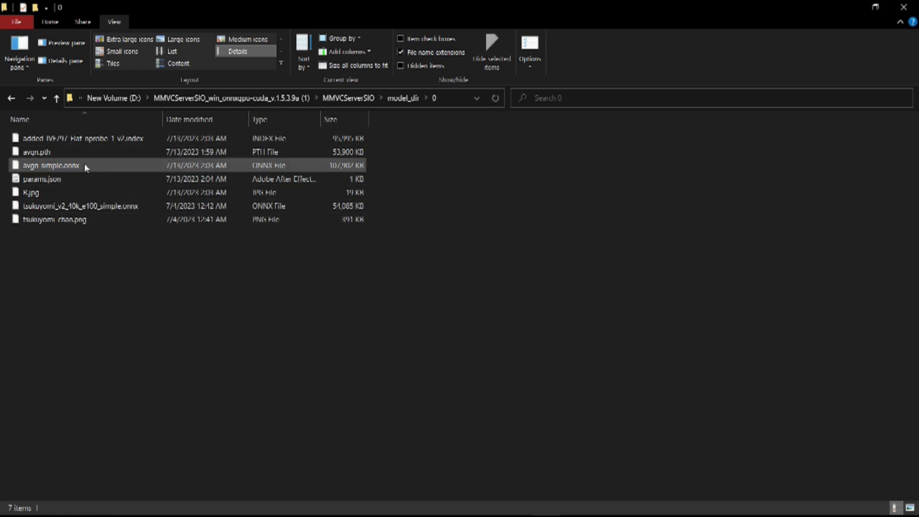
# - Preview the tsukuyomi chan PNG and K.jpg in the Preview pane, then return to the client
pyautogui.click(73, 220)
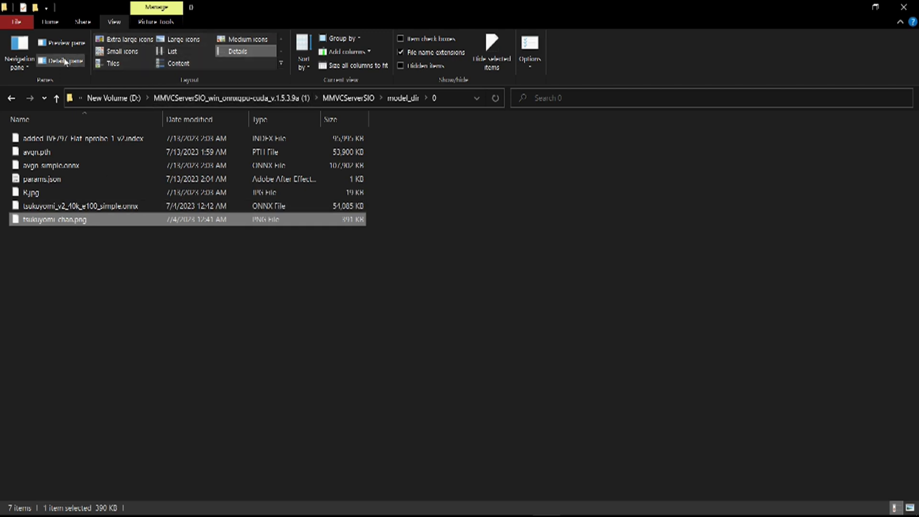
pyautogui.click(67, 43)
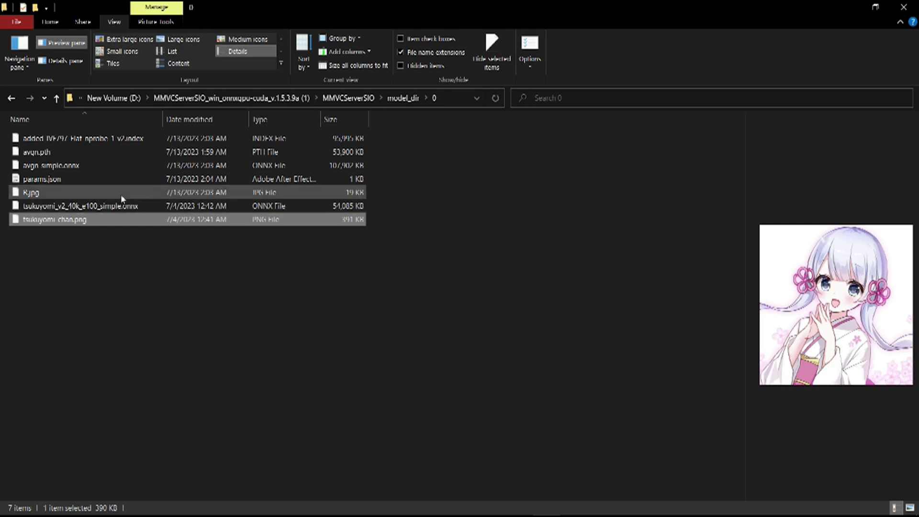
pyautogui.click(93, 194)
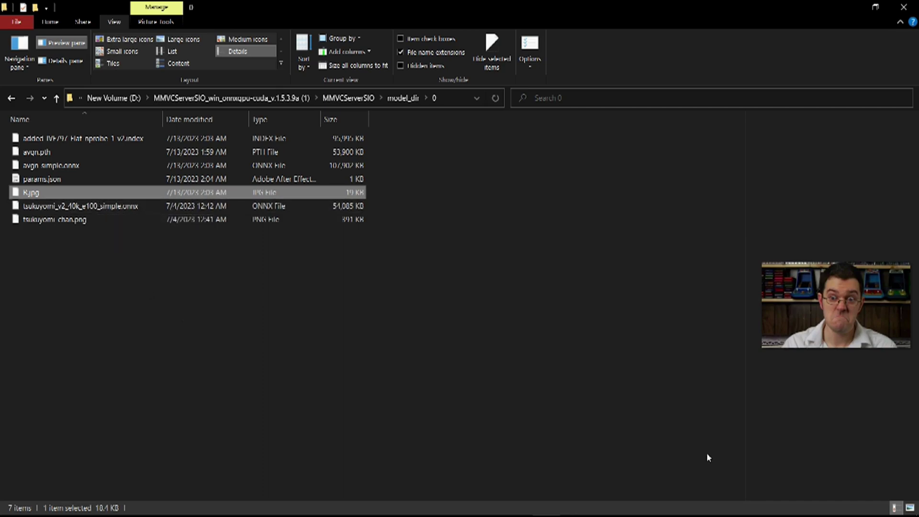
pyautogui.click(741, 515)
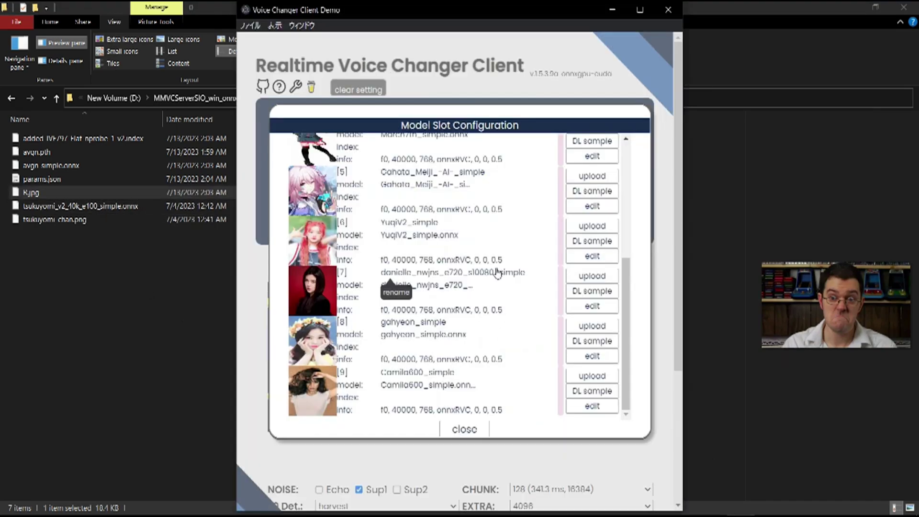
# - Pick tsukuyomi_v2_40k_e100_simple.onnx from model_dir\0 as slot 0's model file
pyautogui.scroll(5, 498, 274)
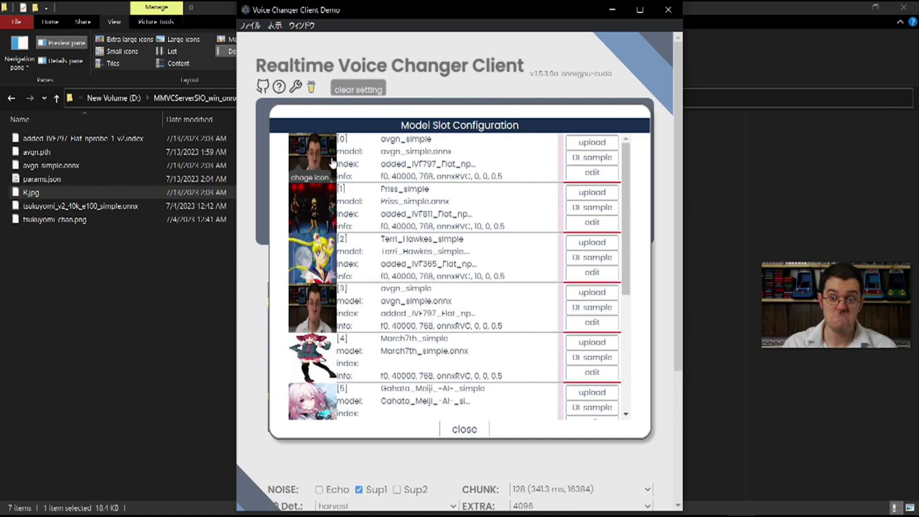
pyautogui.click(591, 144)
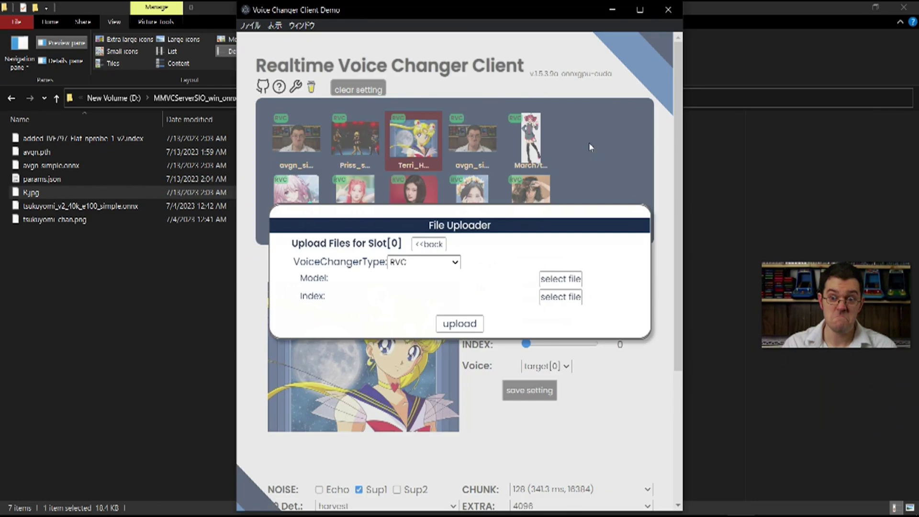
pyautogui.click(547, 279)
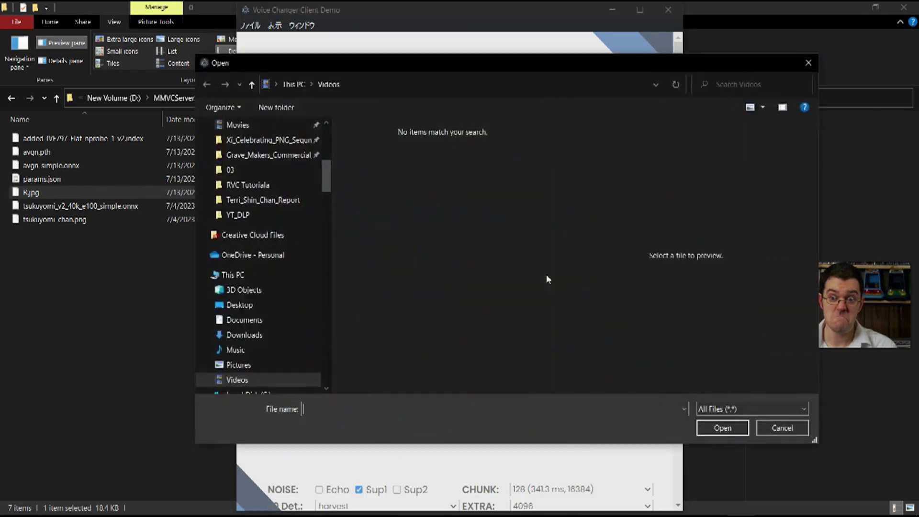
pyautogui.scroll(-15, 391, 206)
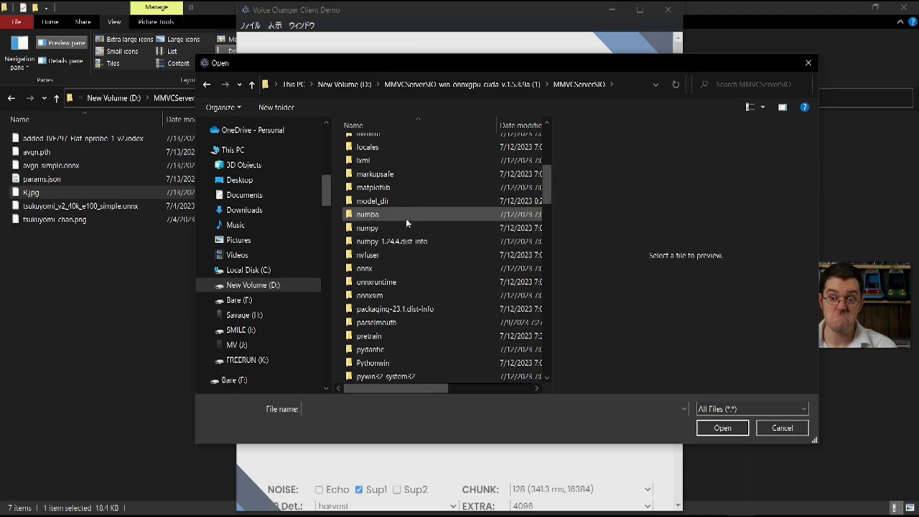
pyautogui.click(409, 206)
pyautogui.doubleClick(408, 205)
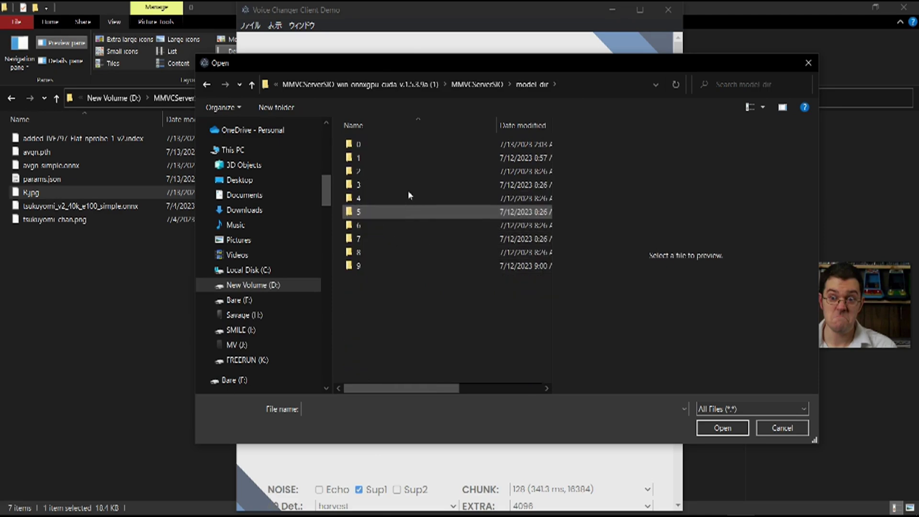
pyautogui.doubleClick(405, 145)
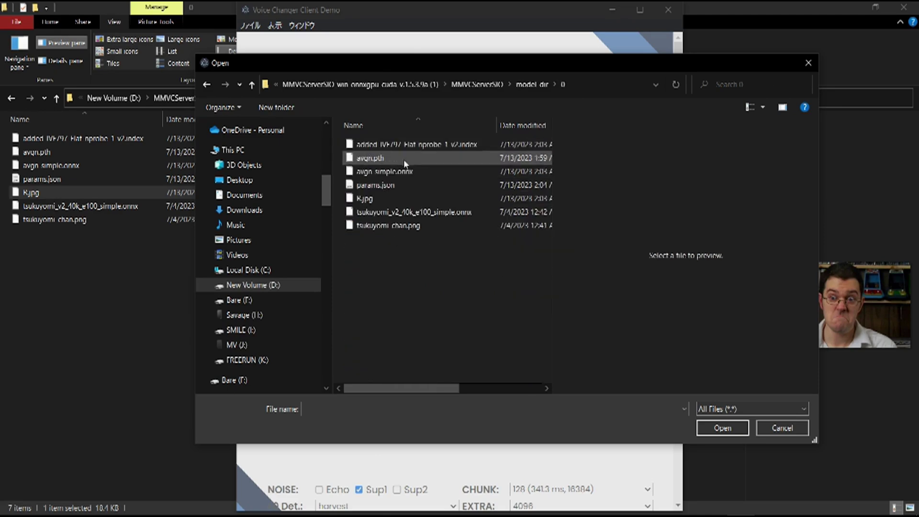
pyautogui.click(418, 212)
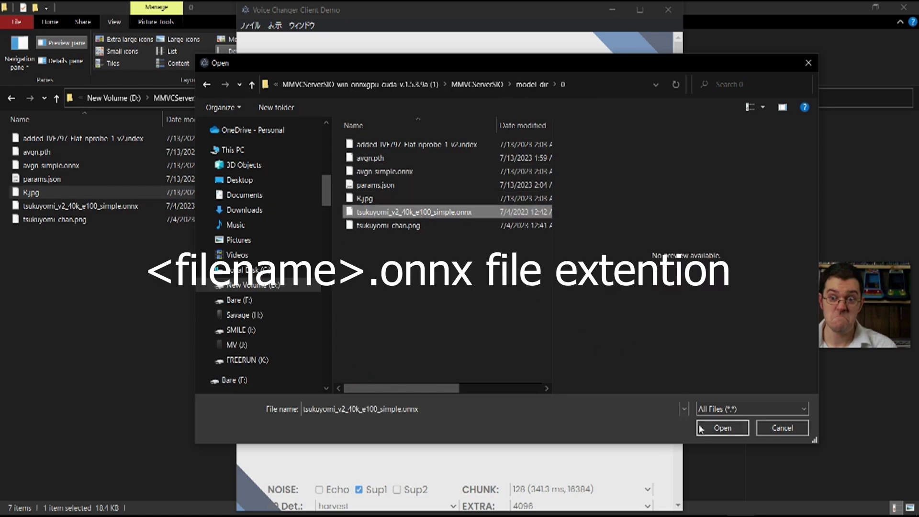
pyautogui.click(722, 427)
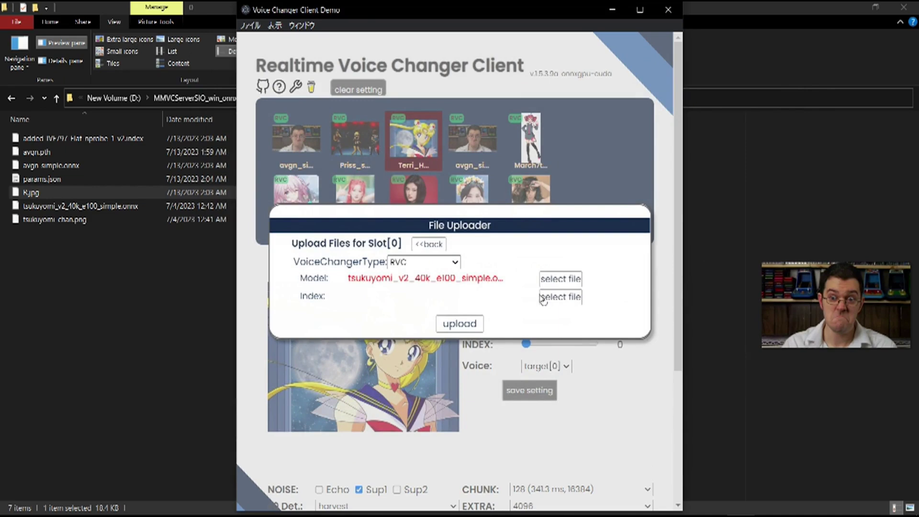
# - Upload the model to slot 0, assign tsukuyomi_chan.png as its picture, and close
pyautogui.click(477, 324)
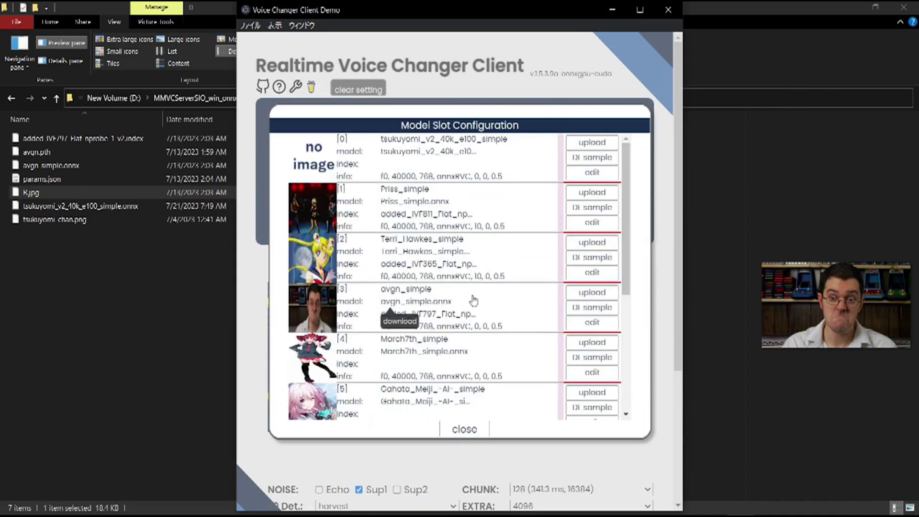
pyautogui.click(302, 157)
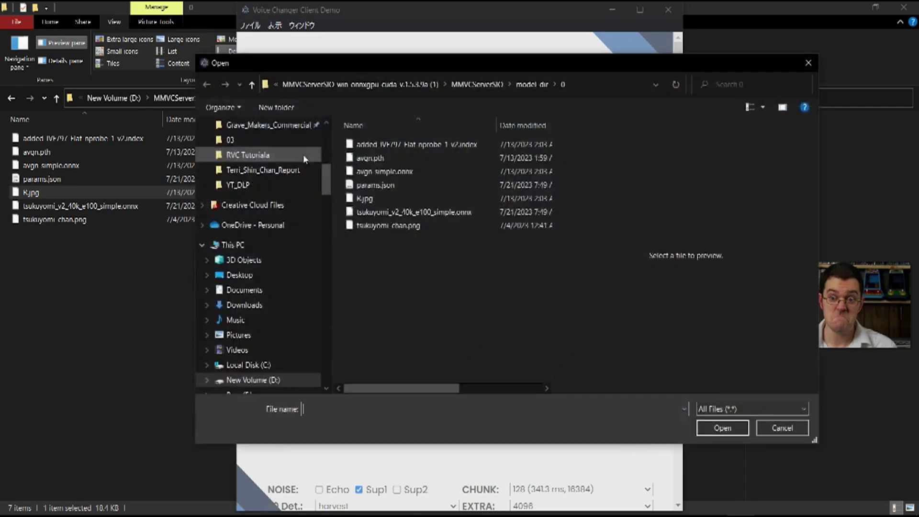
pyautogui.doubleClick(404, 230)
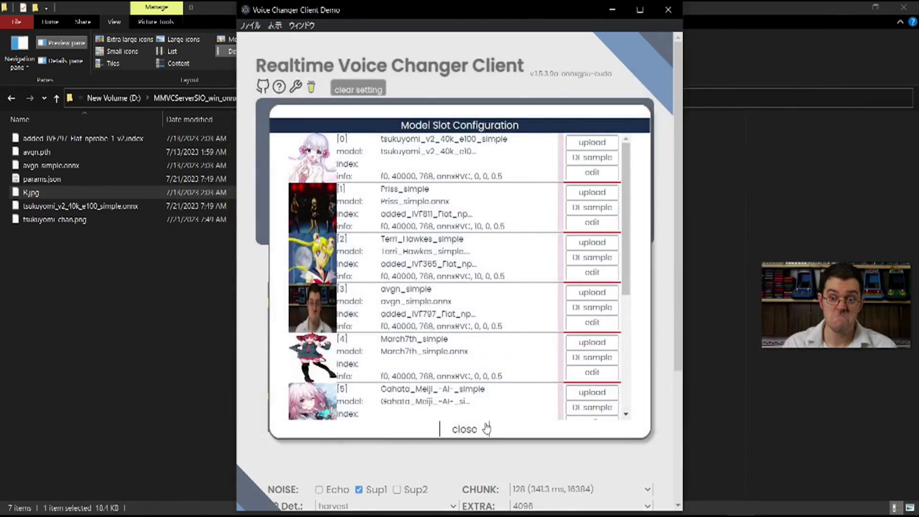
pyautogui.click(455, 428)
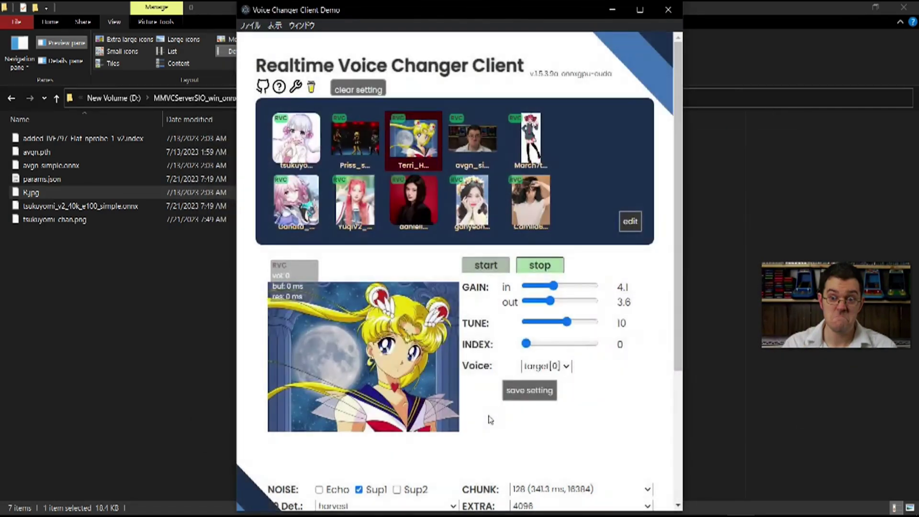
# - Select the tsukuyomi slot as the active model and set the AUDIO input device to none
pyautogui.click(301, 148)
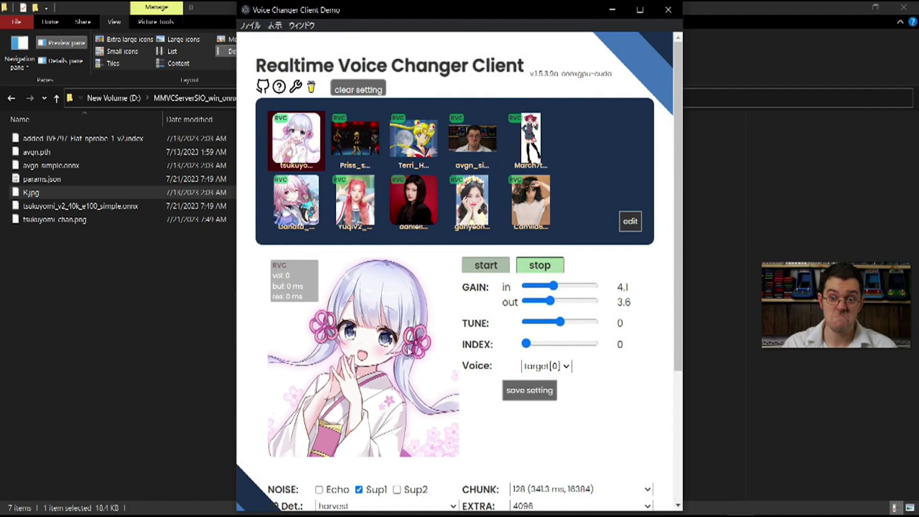
pyautogui.scroll(-2, 411, 407)
pyautogui.scroll(-2, 448, 318)
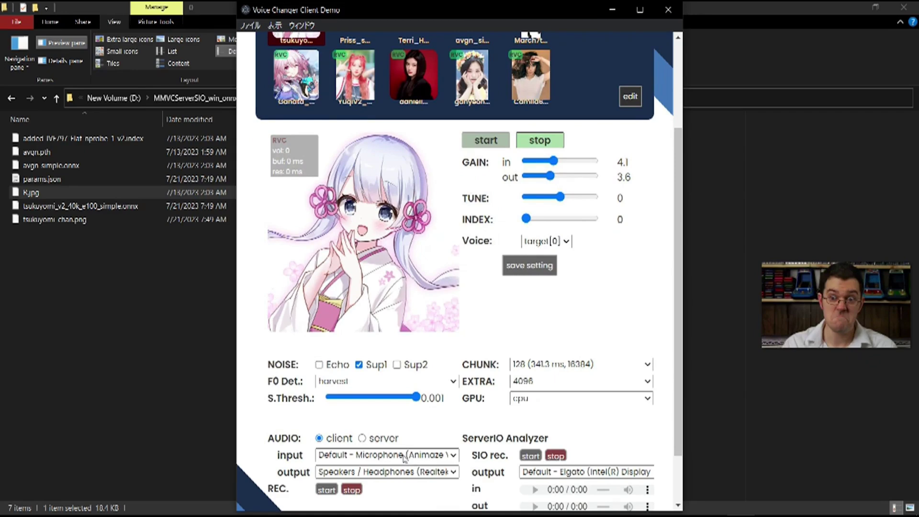
pyautogui.click(404, 456)
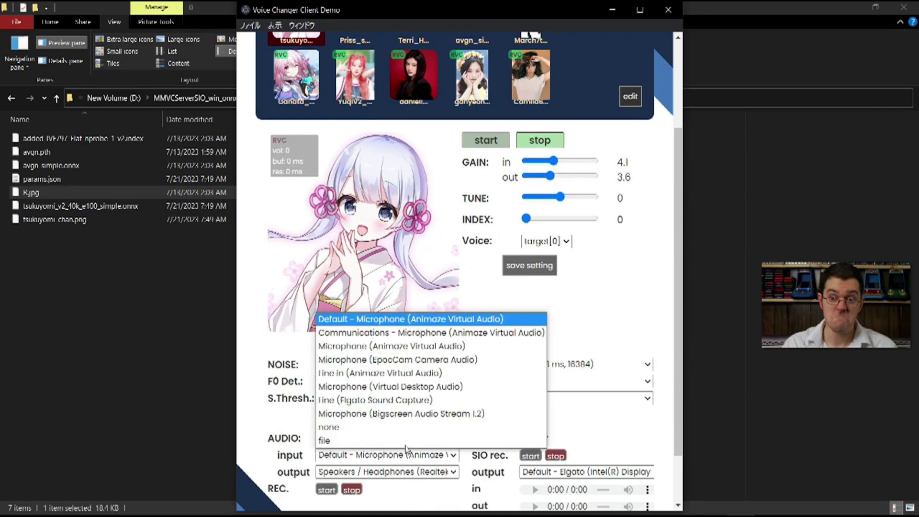
pyautogui.click(410, 433)
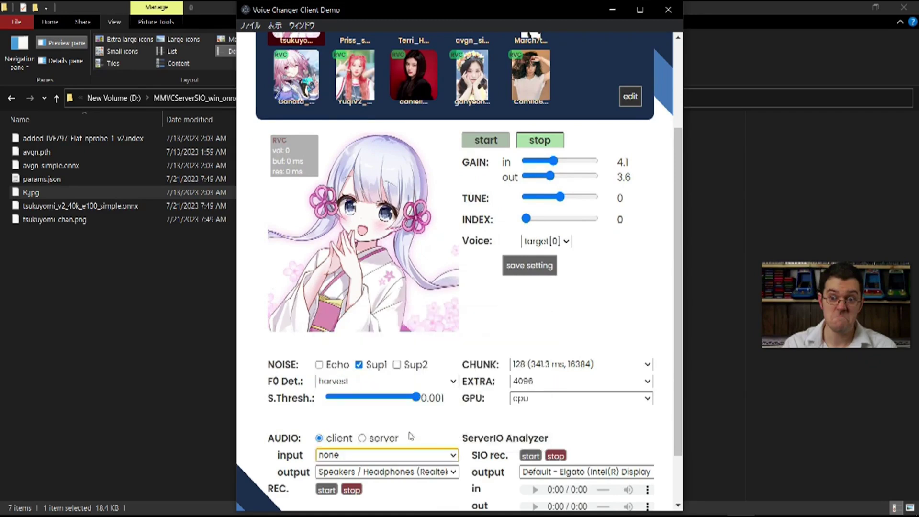
pyautogui.scroll(4, 414, 369)
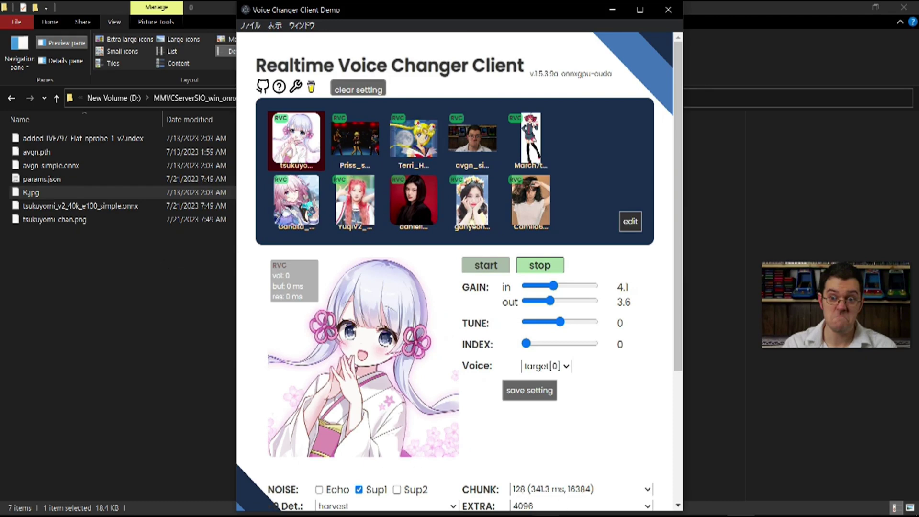
pyautogui.hotkey('alt', 'Tab')
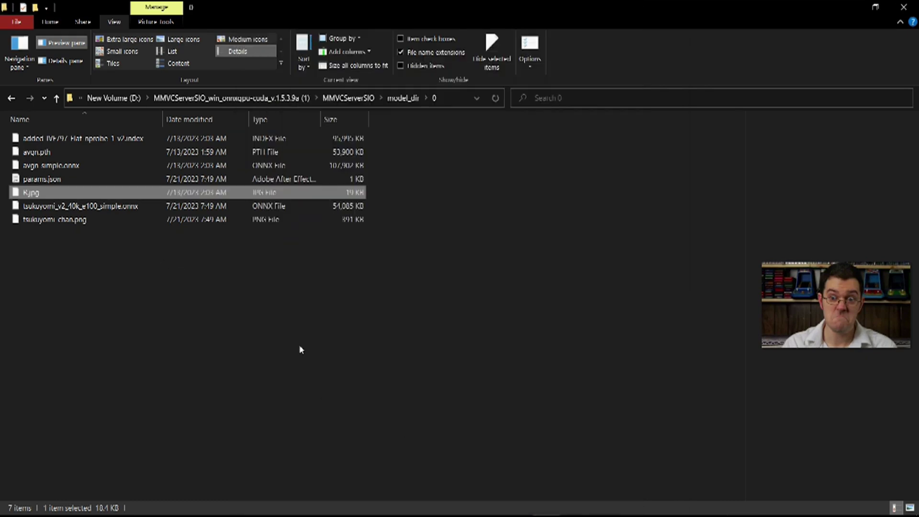
# - Go up from folder 0 through model_dir to the MMVCServerSIO folder listing
pyautogui.click(56, 98)
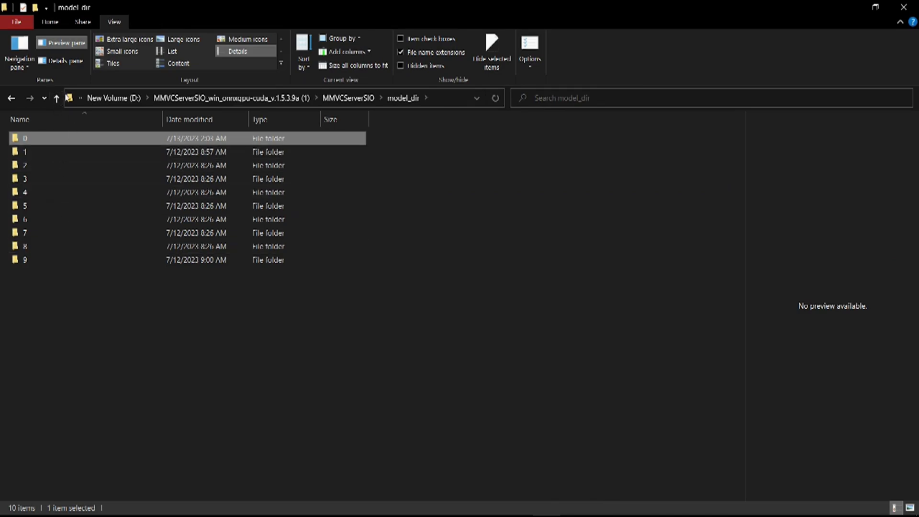
pyautogui.click(57, 99)
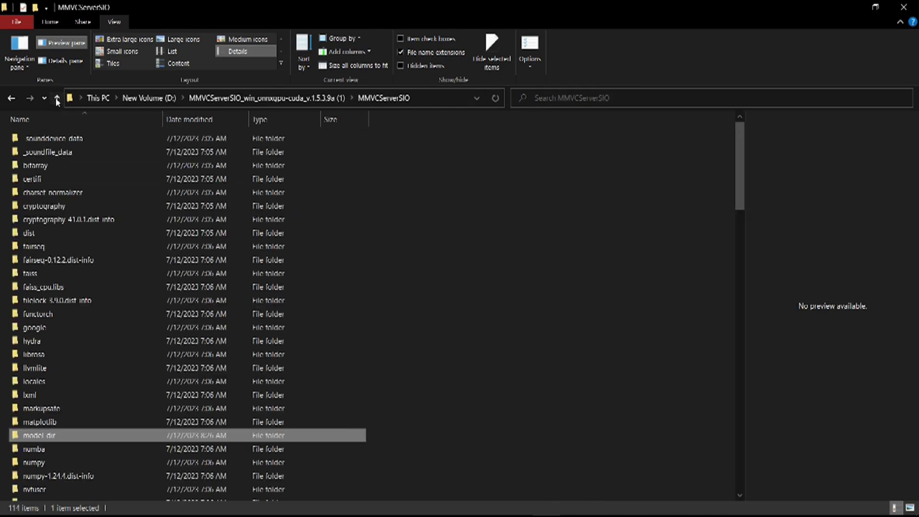
pyautogui.scroll(-1, 57, 435)
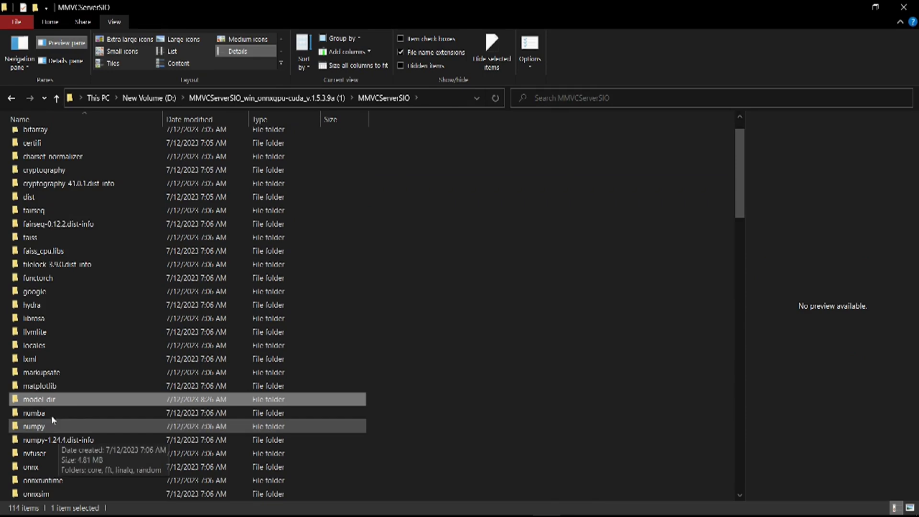
pyautogui.moveTo(43, 406)
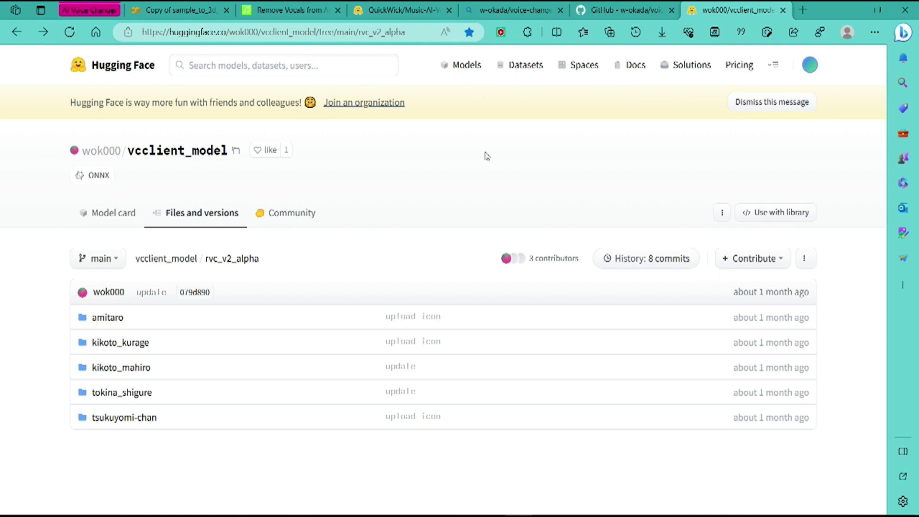
pyautogui.click(409, 32)
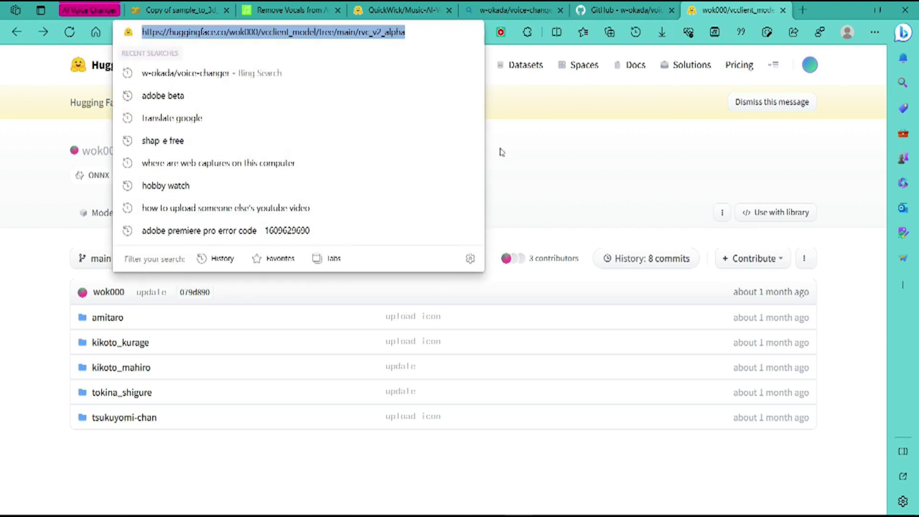
pyautogui.click(510, 162)
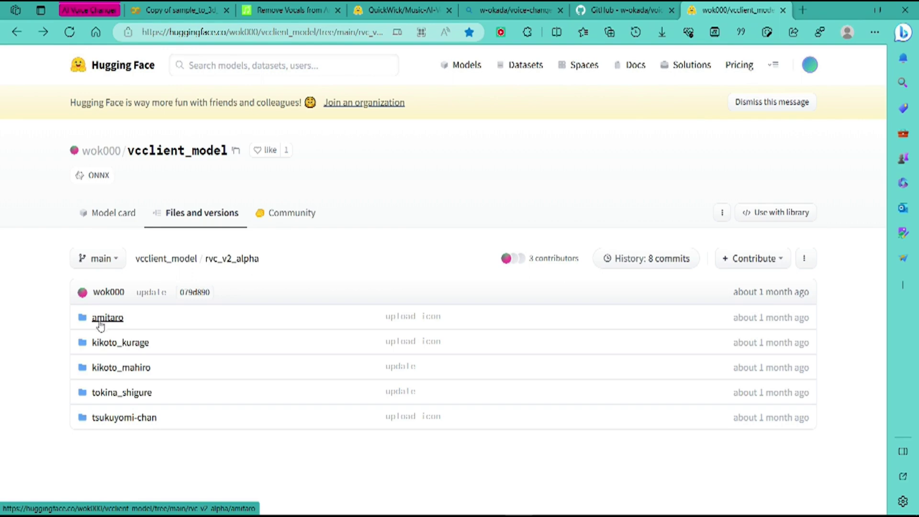
# - Browse the amitaro, kikoto_kurage and kikoto_mahiro model folders in rvc_v2_alpha
pyautogui.click(107, 318)
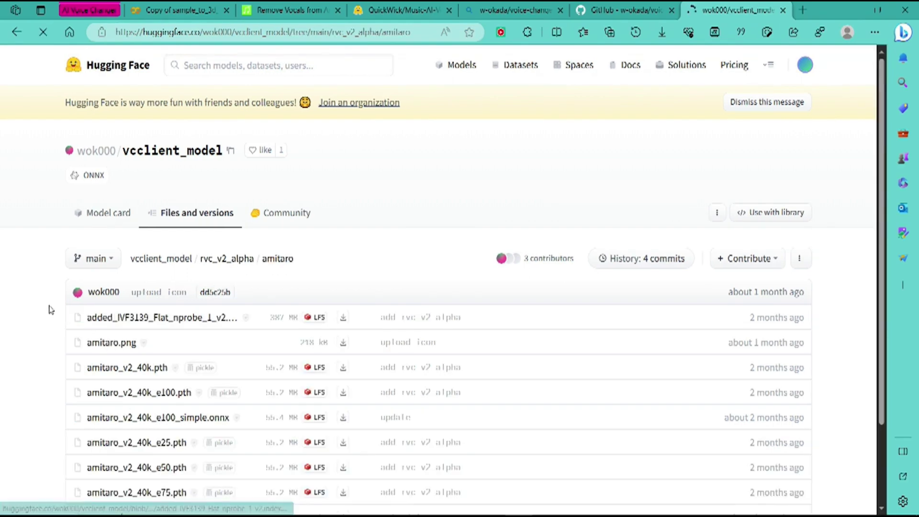
pyautogui.scroll(-2, 52, 299)
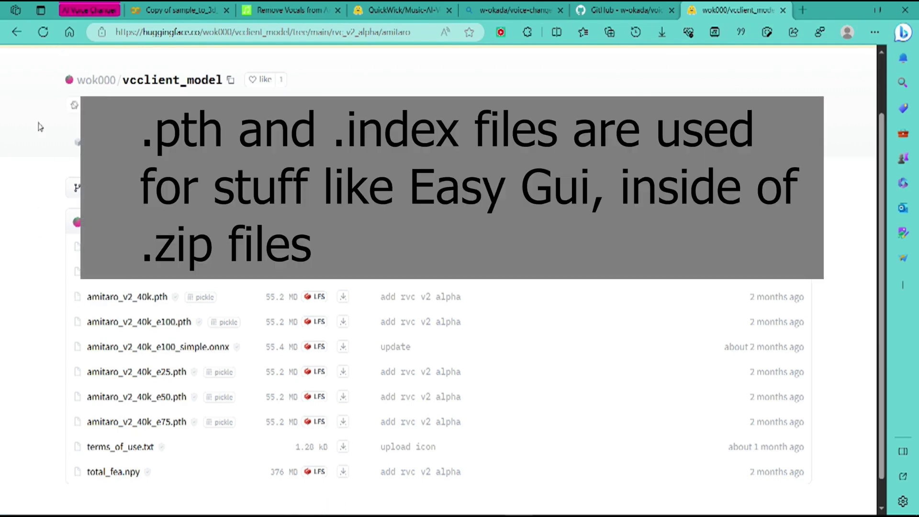
pyautogui.hotkey('alt', 'Left')
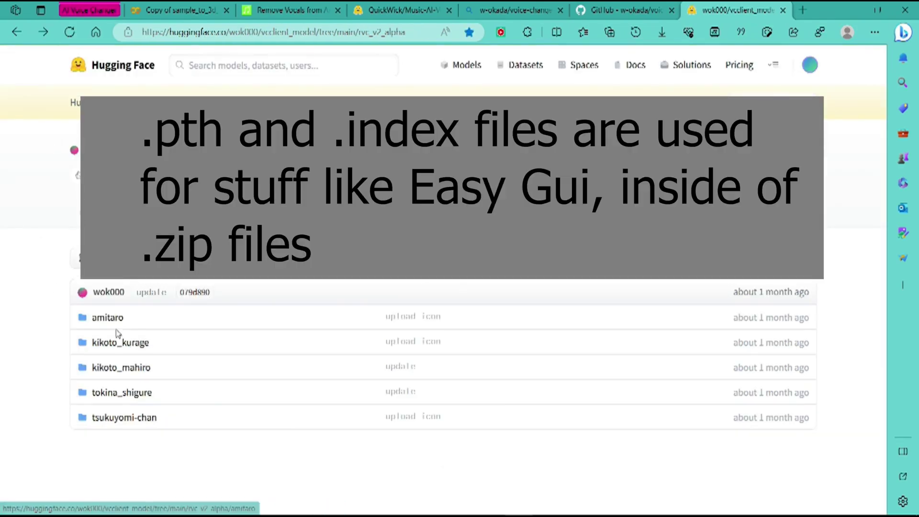
pyautogui.click(117, 342)
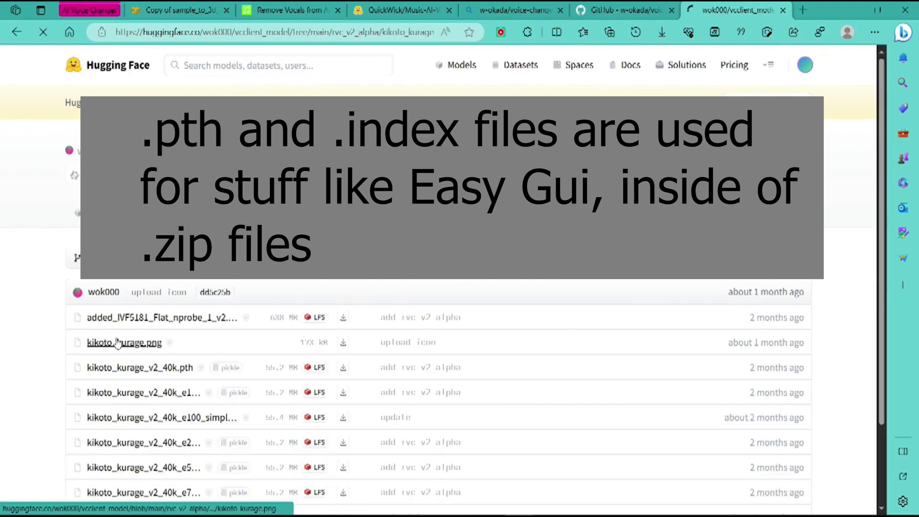
pyautogui.scroll(-3, 87, 335)
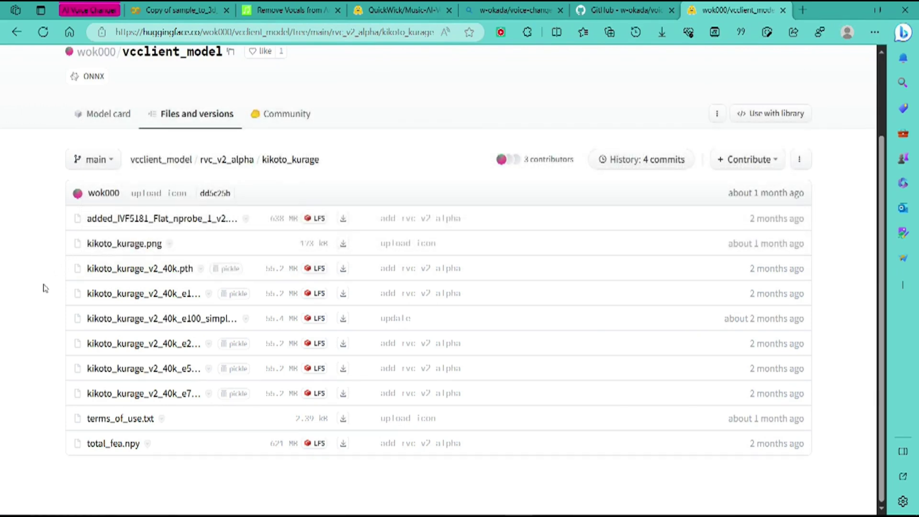
pyautogui.hotkey('alt', 'Left')
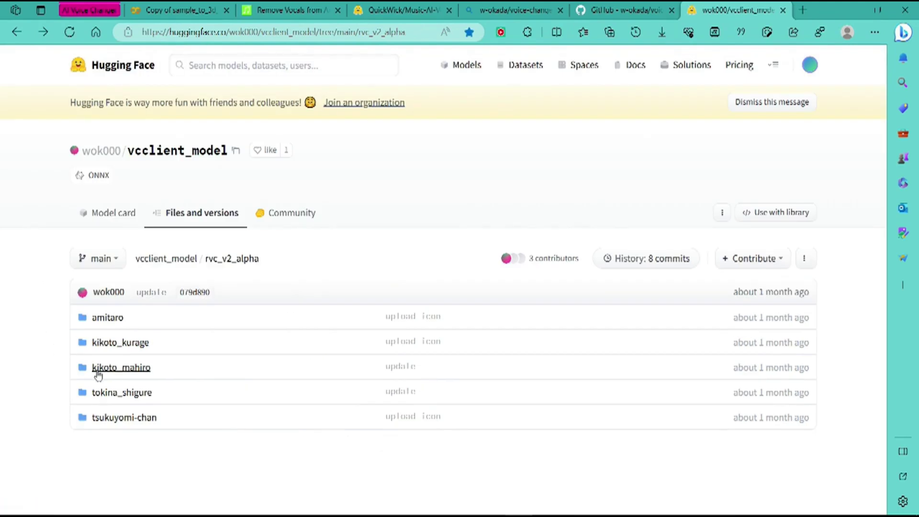
pyautogui.click(98, 372)
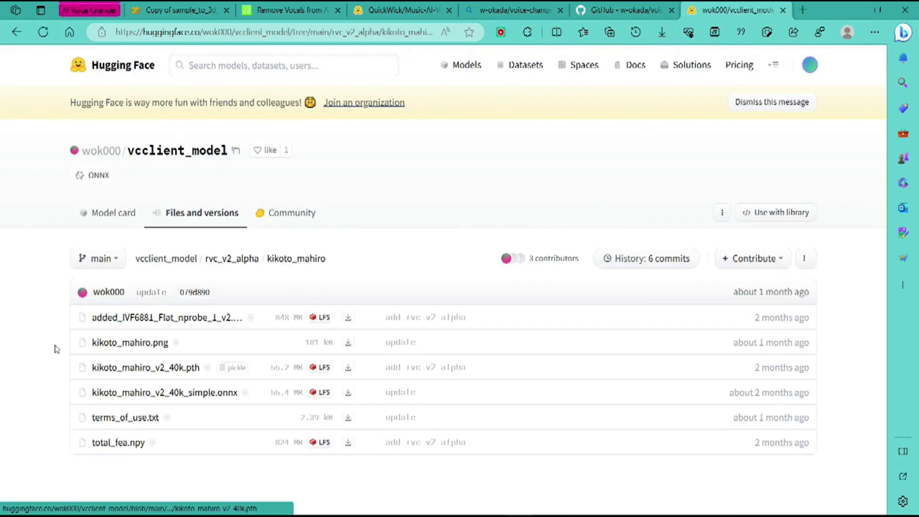
pyautogui.hotkey('alt', 'Left')
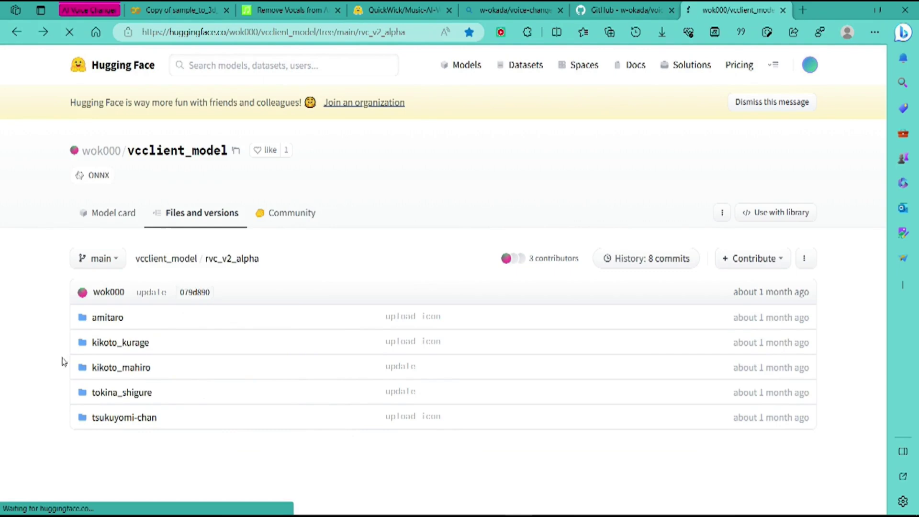
# - Check tokina_shigure, then open tsukuyomi-chan and scroll through its voice model files
pyautogui.click(104, 393)
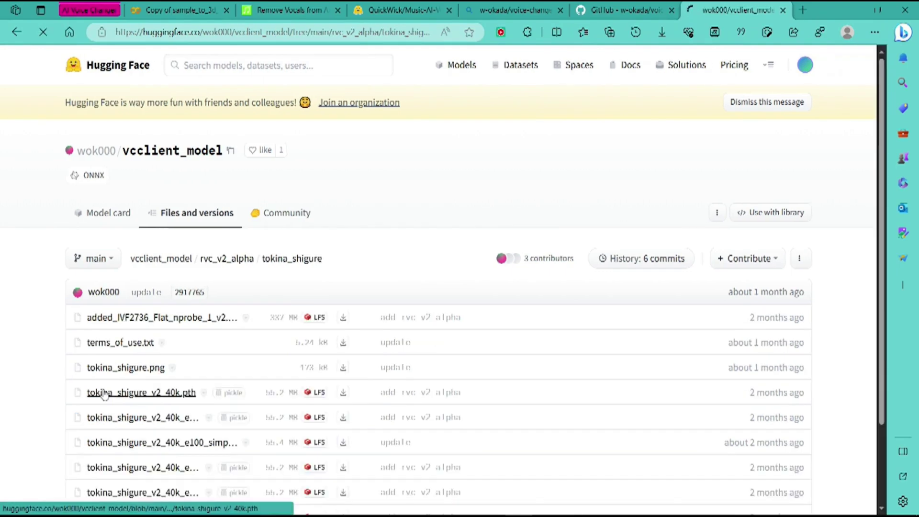
pyautogui.scroll(-2, 52, 342)
pyautogui.hotkey('alt', 'Left')
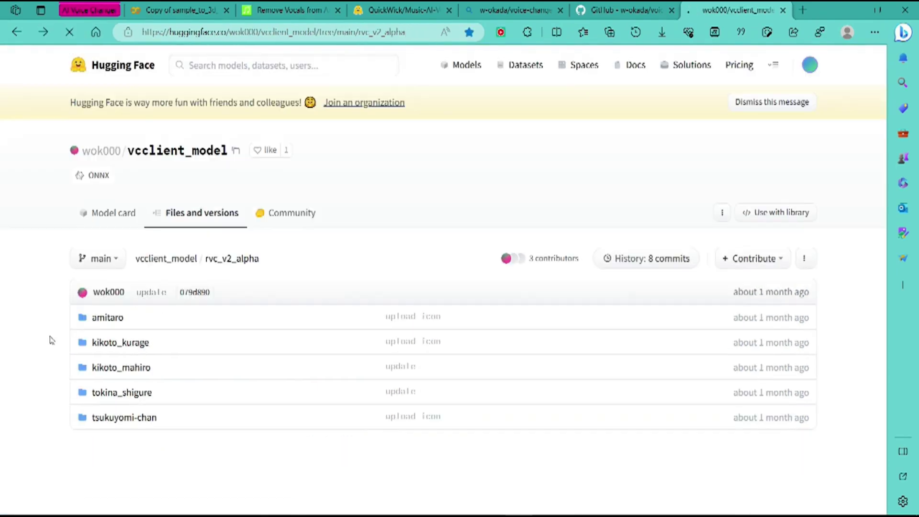
pyautogui.click(102, 425)
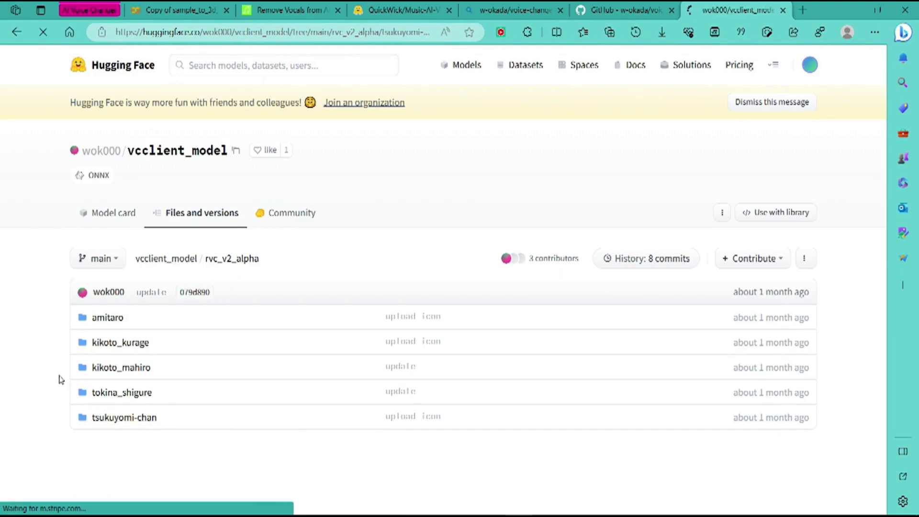
pyautogui.scroll(-2, 58, 376)
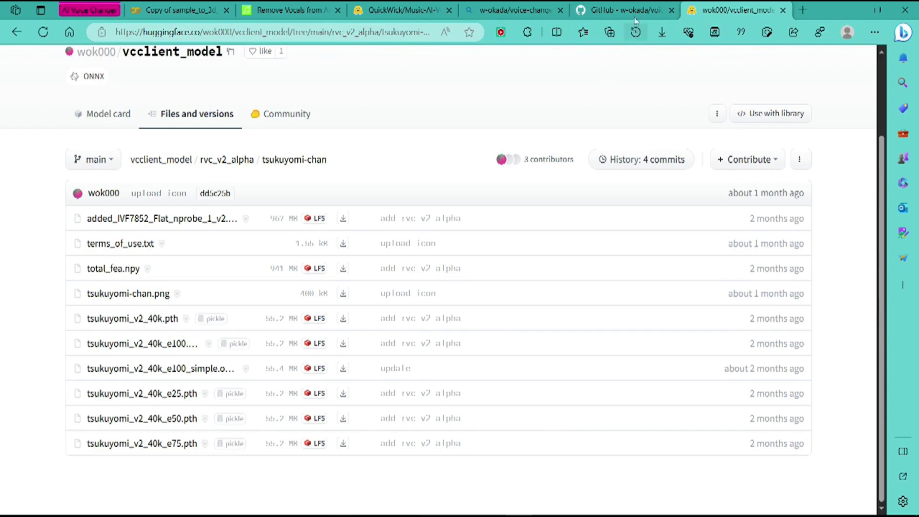
pyautogui.click(638, 10)
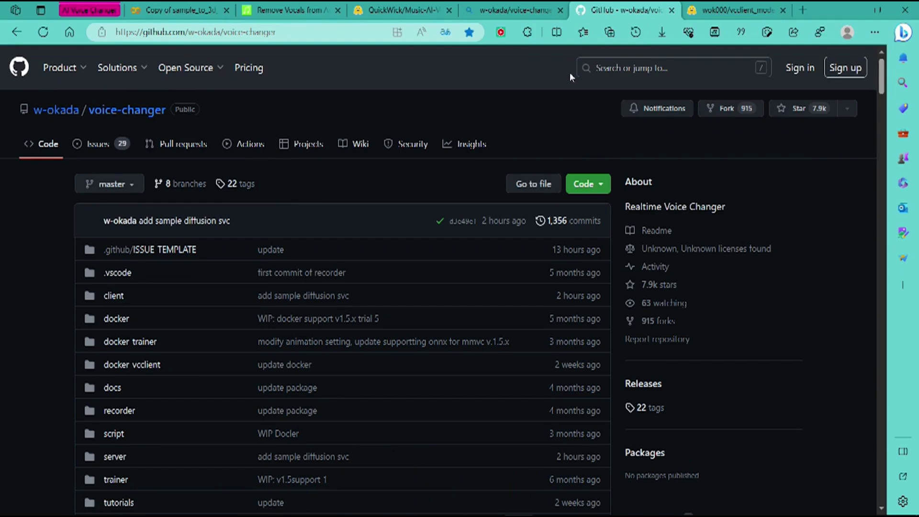
# - Scroll the voice-changer README down to the client download table
pyautogui.click(315, 34)
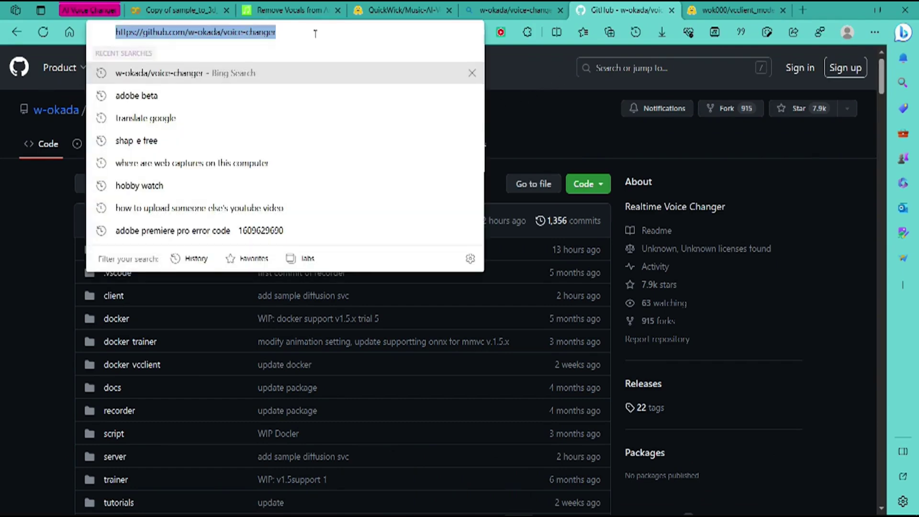
pyautogui.click(39, 209)
pyautogui.scroll(-10, 42, 208)
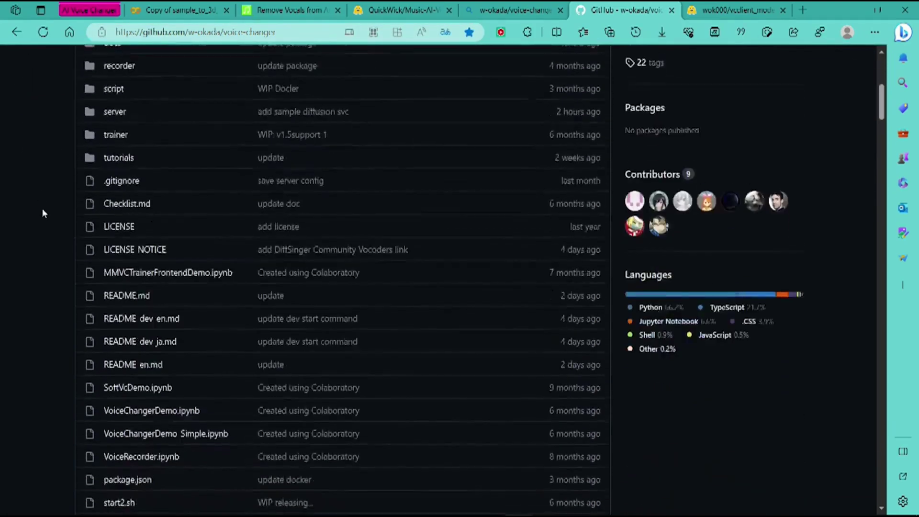
pyautogui.scroll(-10, 45, 208)
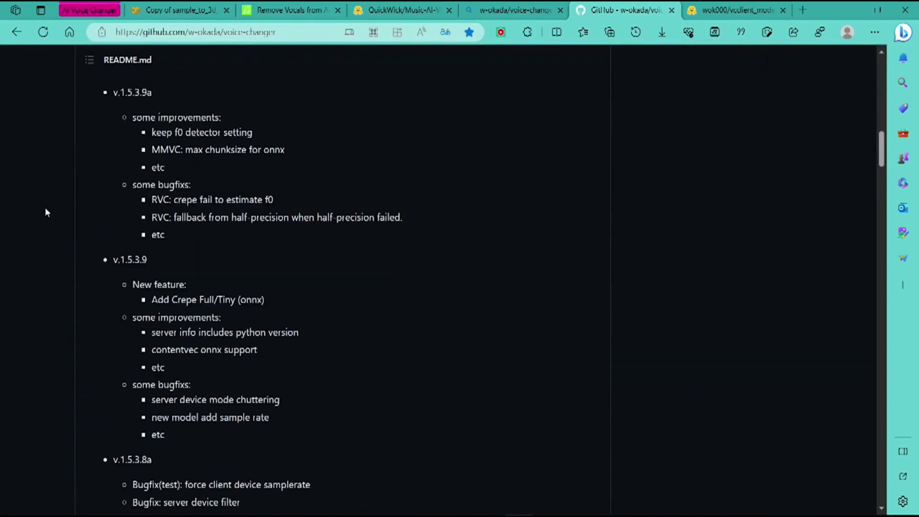
pyautogui.scroll(-10, 45, 208)
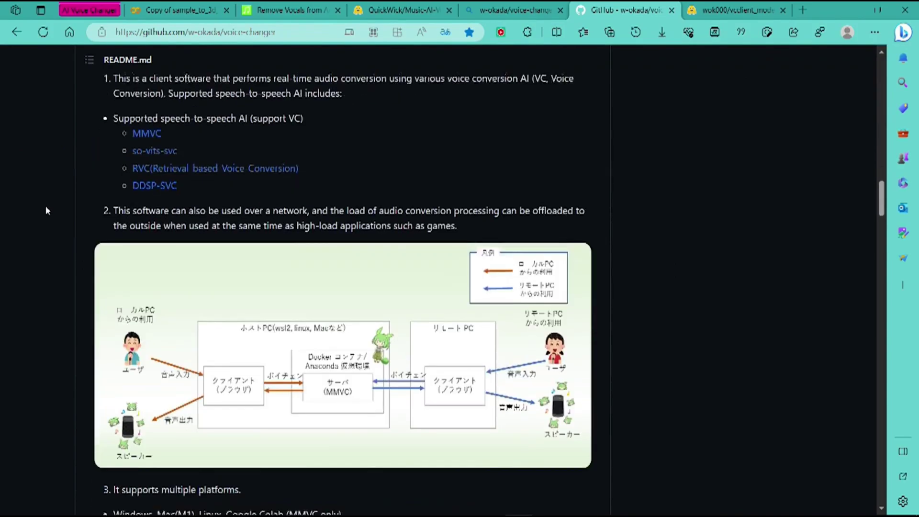
pyautogui.scroll(-8, 47, 210)
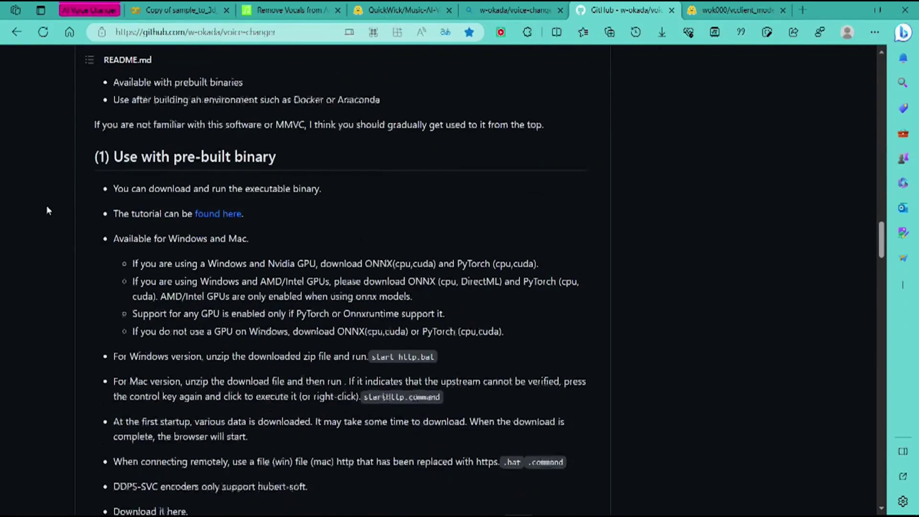
pyautogui.scroll(-3, 48, 209)
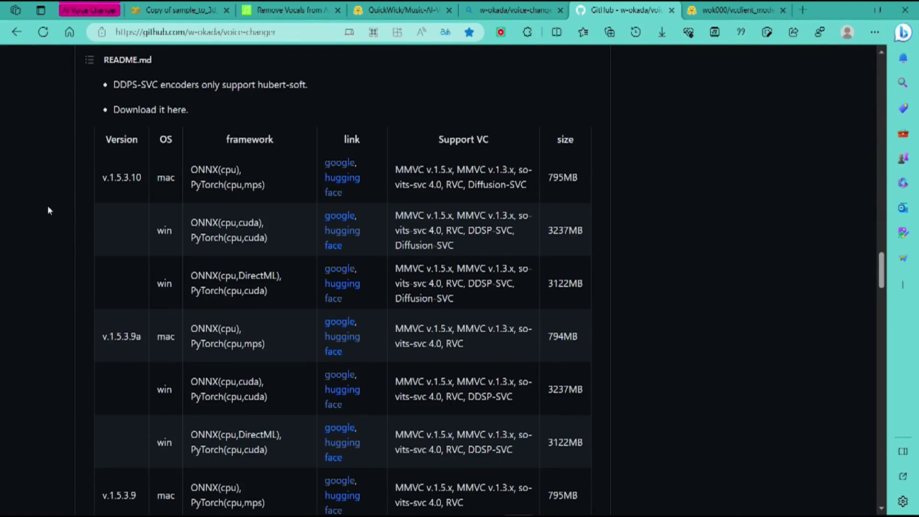
pyautogui.scroll(1, 48, 211)
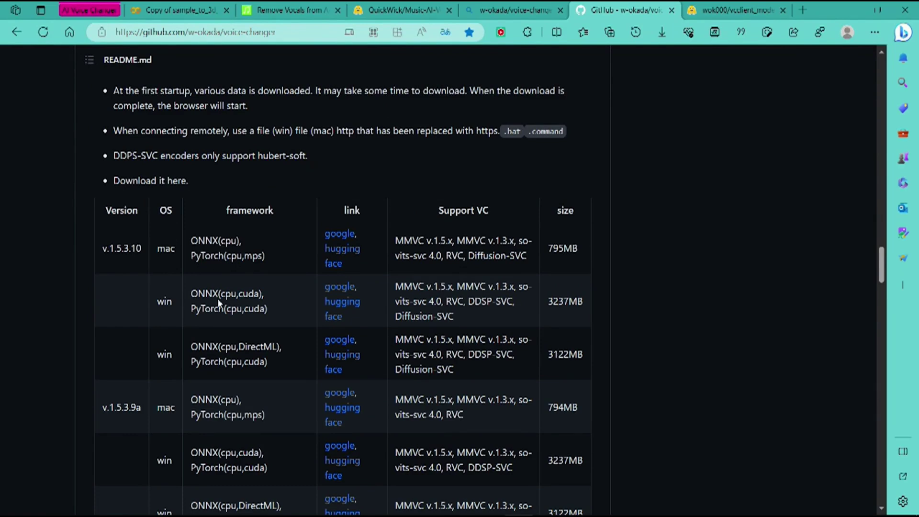
# - Try the Windows build's Google link, then translate the README to English and follow its Hugging Face link
pyautogui.click(337, 293)
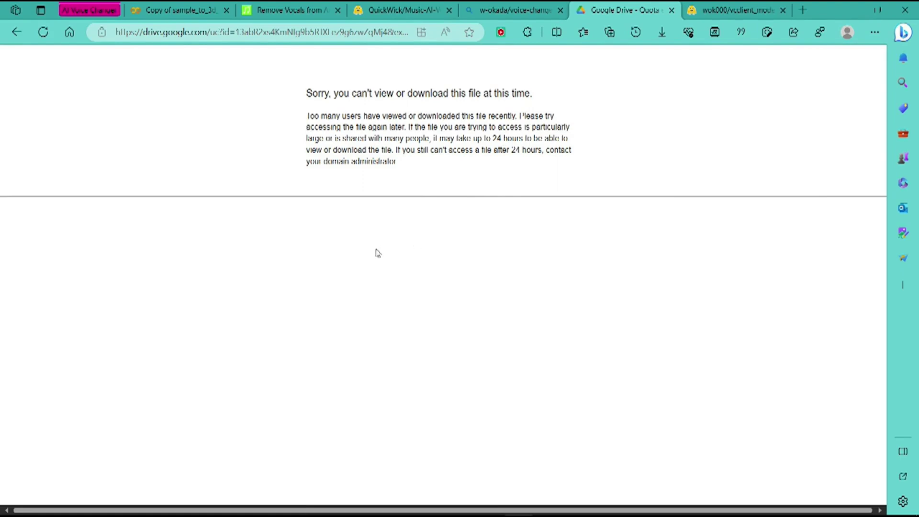
pyautogui.hotkey('alt', 'Left')
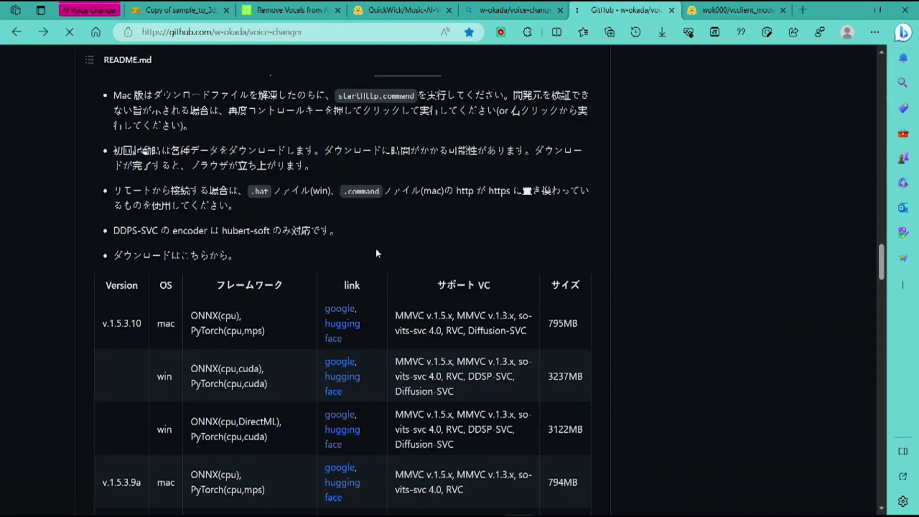
pyautogui.click(345, 146)
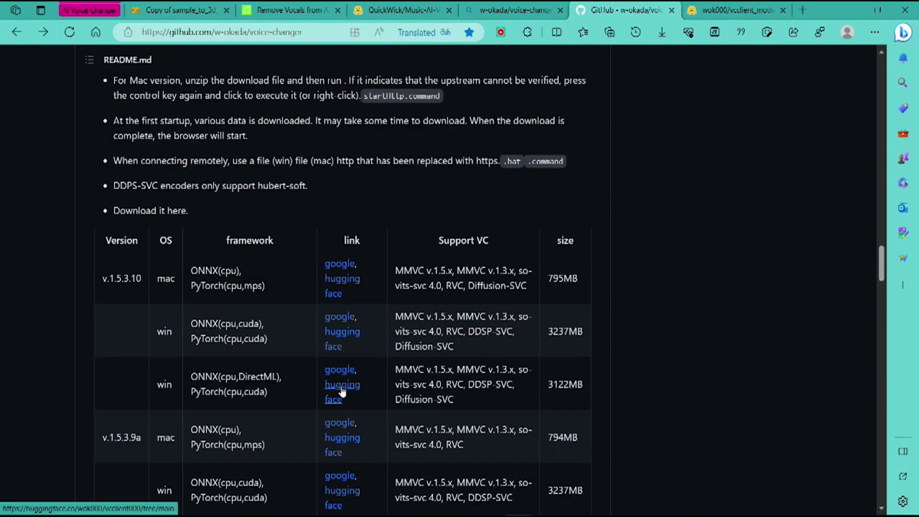
pyautogui.click(336, 334)
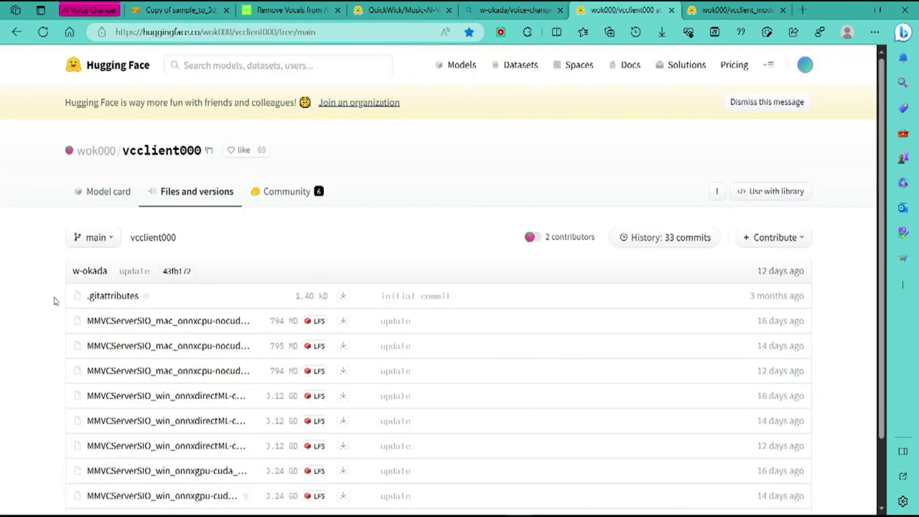
# - Scroll the vcclient000 file list and open MMVCServerSIO_win_onnxgpu-cuda_v.1.5.3.9a.zip
pyautogui.scroll(-2, 58, 298)
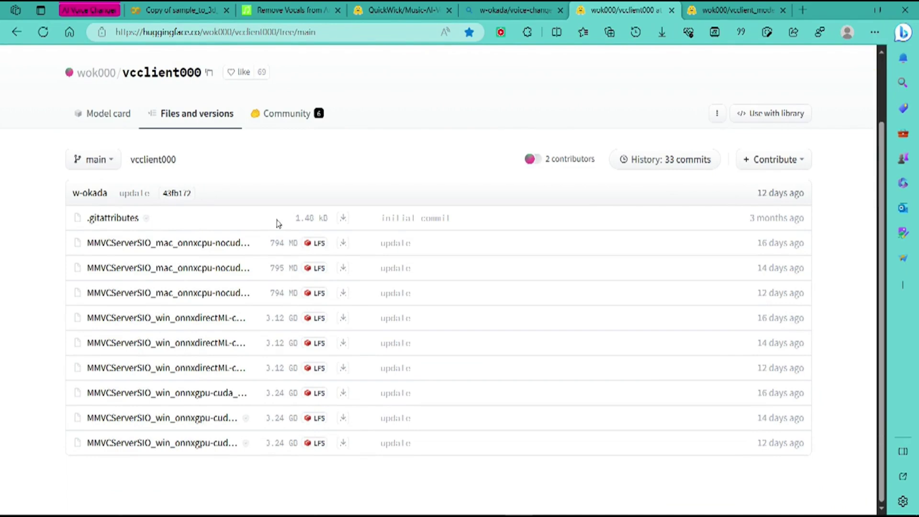
pyautogui.click(346, 31)
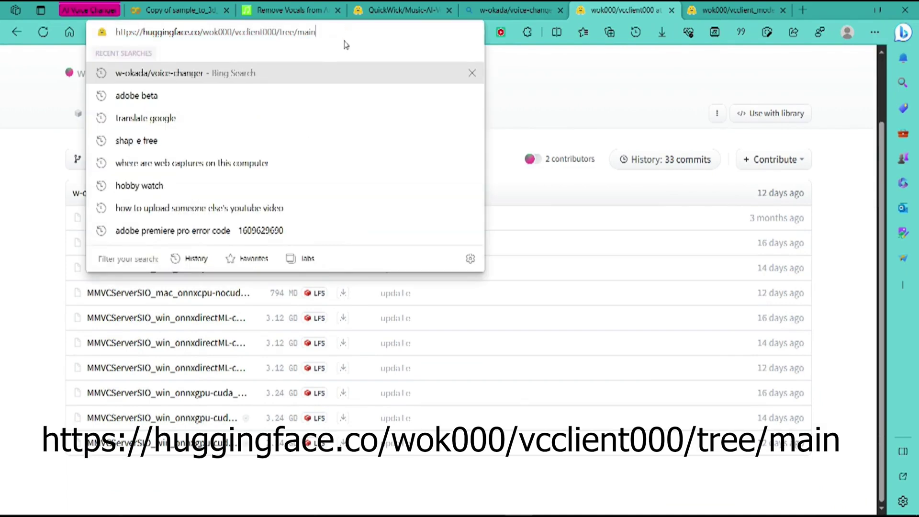
pyautogui.click(15, 261)
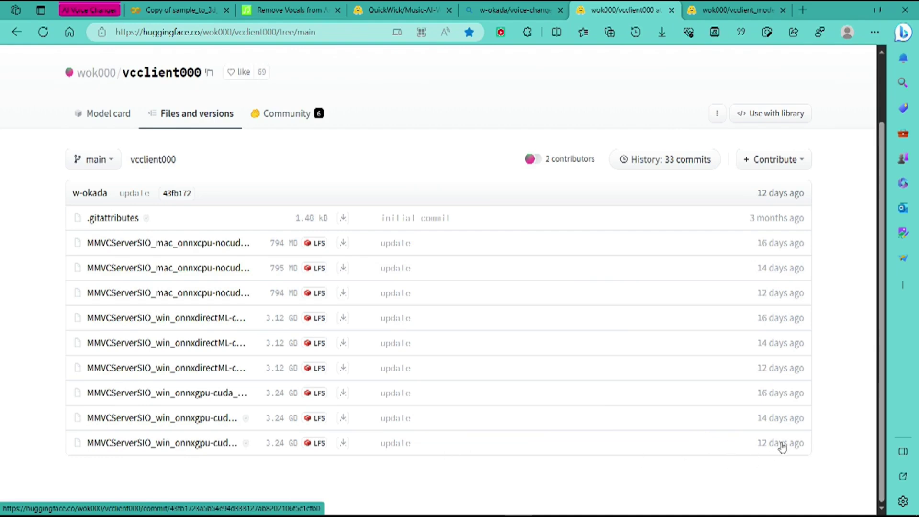
pyautogui.moveTo(782, 450)
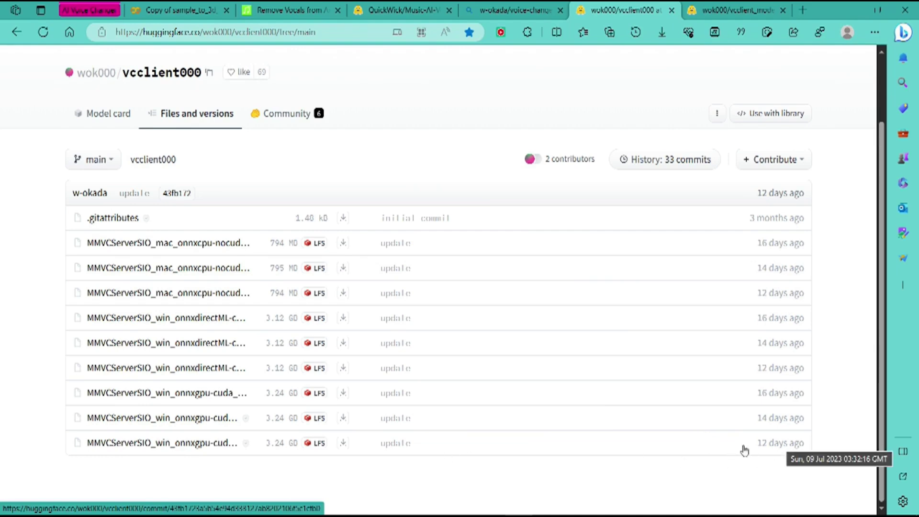
pyautogui.click(213, 444)
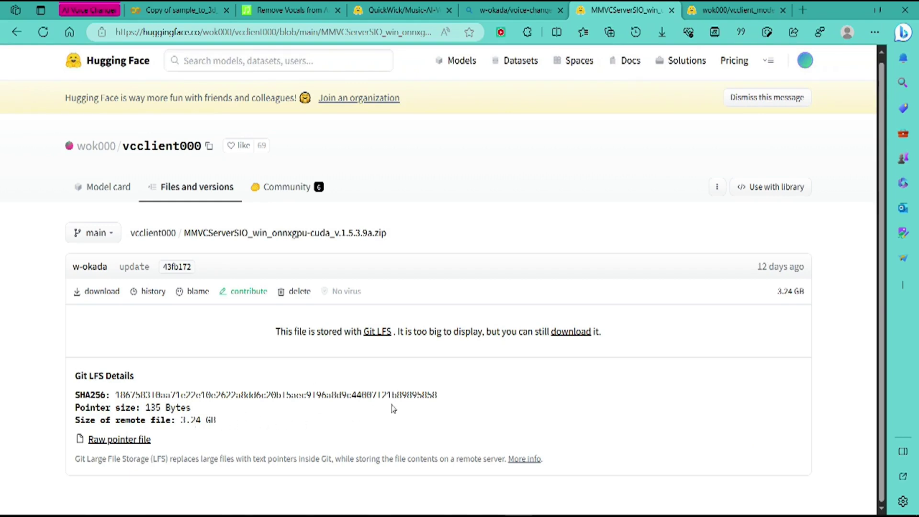
pyautogui.click(572, 336)
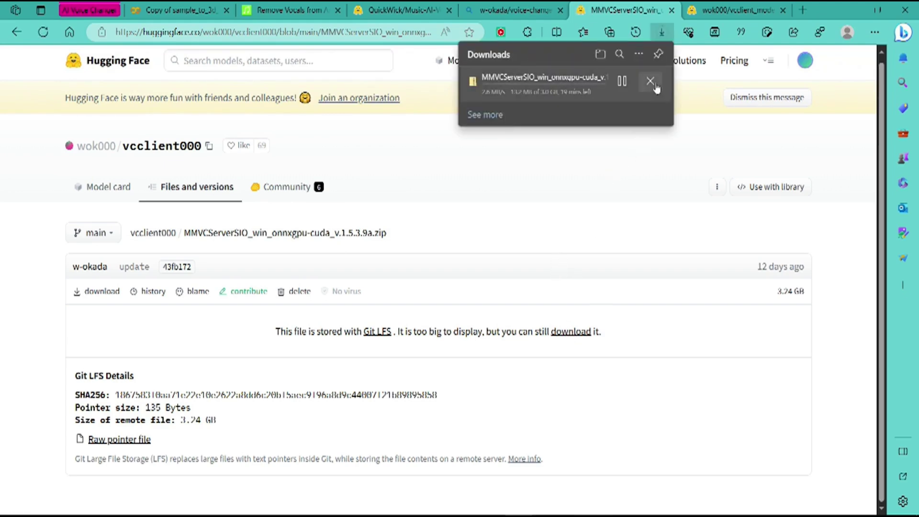
pyautogui.click(649, 84)
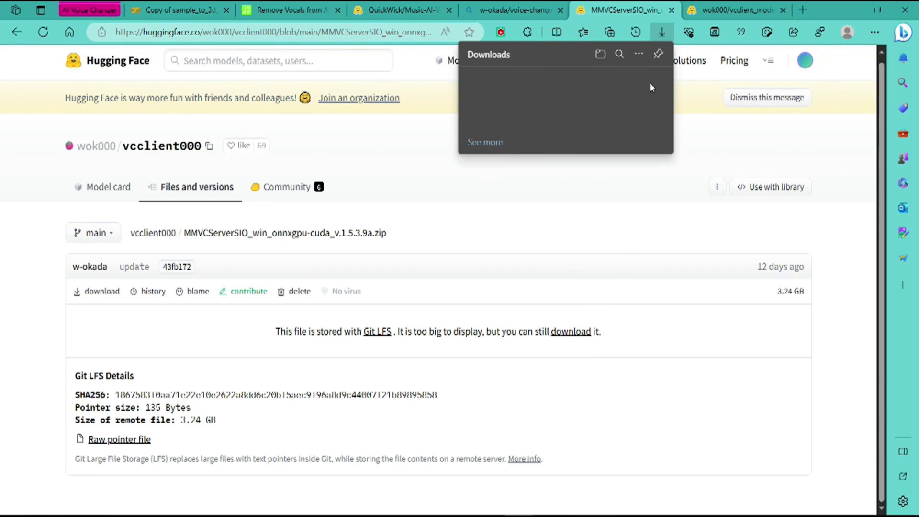
pyautogui.click(574, 211)
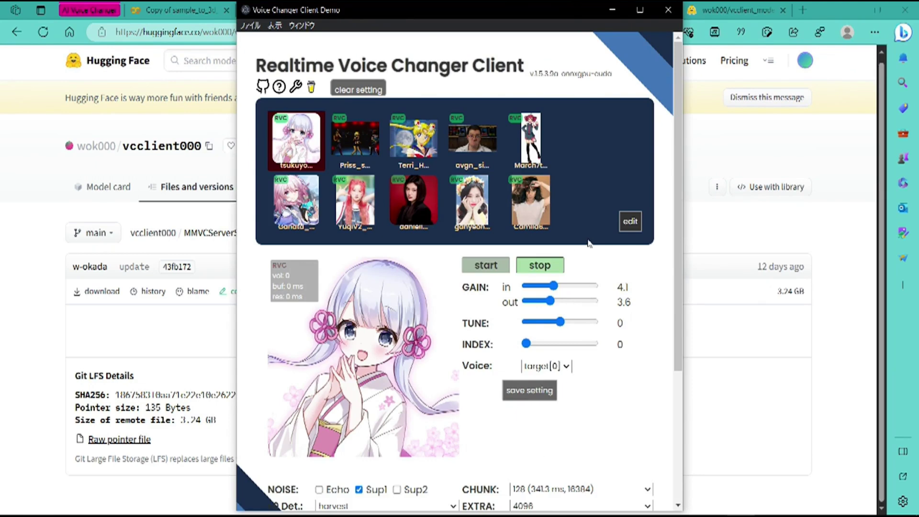
# - Bring the browser forward and show the X-MINUS.PRO 'Remove Vocals from Any Song' page
pyautogui.click(757, 403)
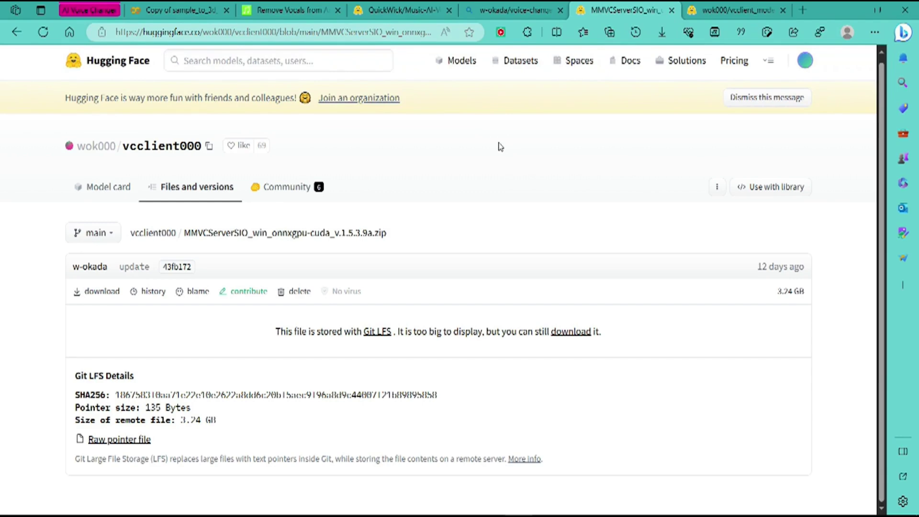
pyautogui.click(286, 10)
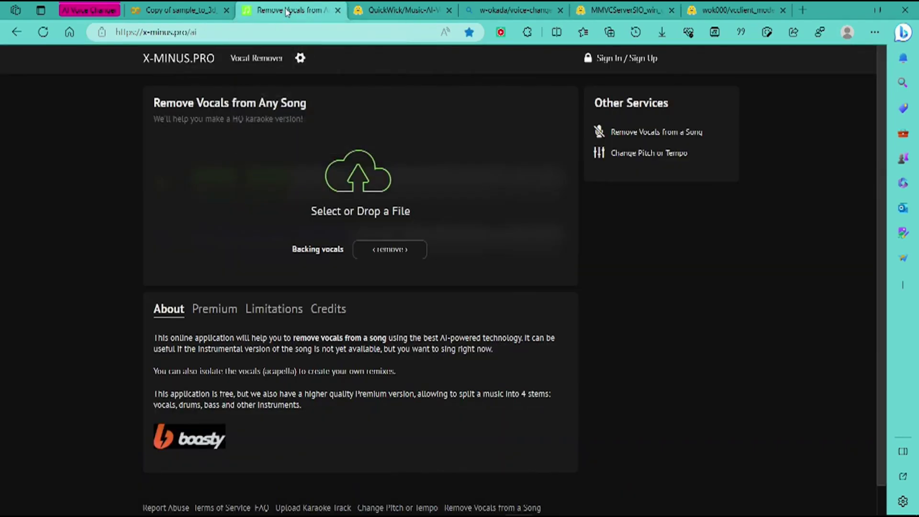